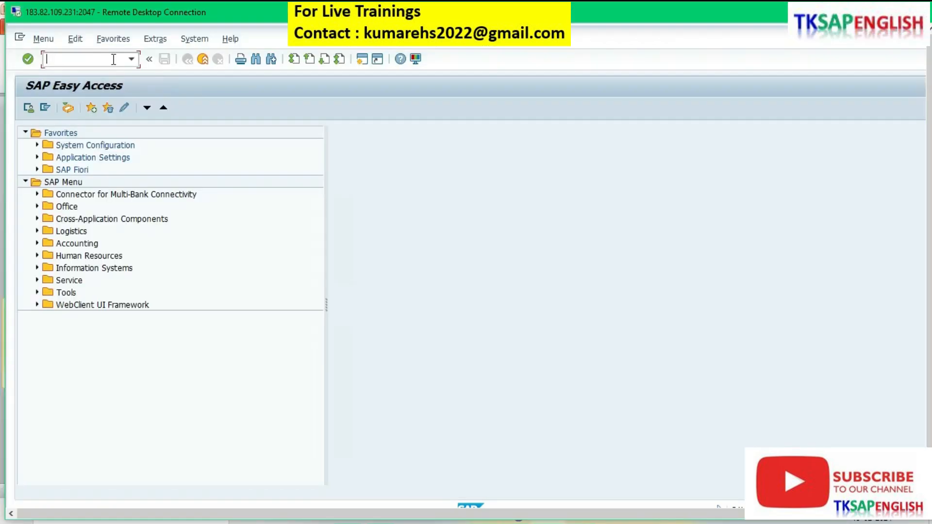
Step: Open the house bank maintenance with transaction code /NFI12
type("/NFI12")
key("Return")
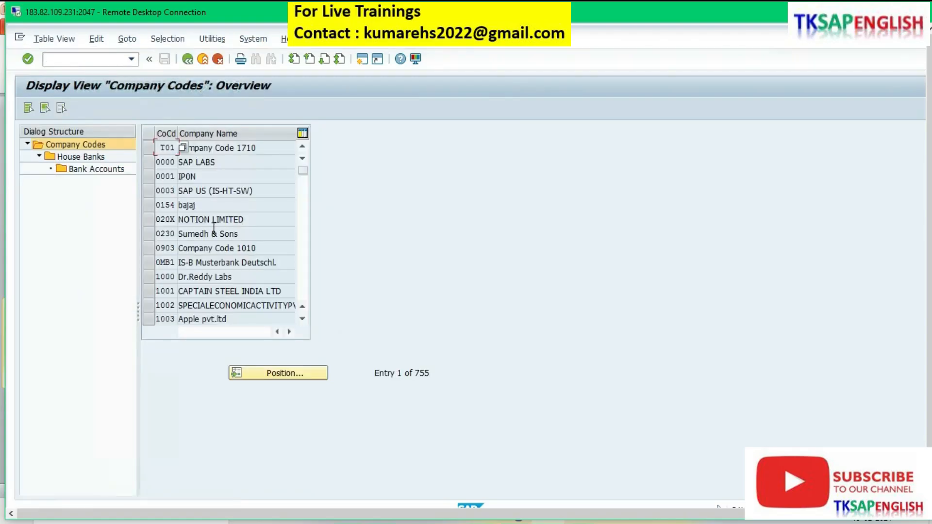
Step: Jump to company code FI00 in the company code list and select its row
left_click(270, 374)
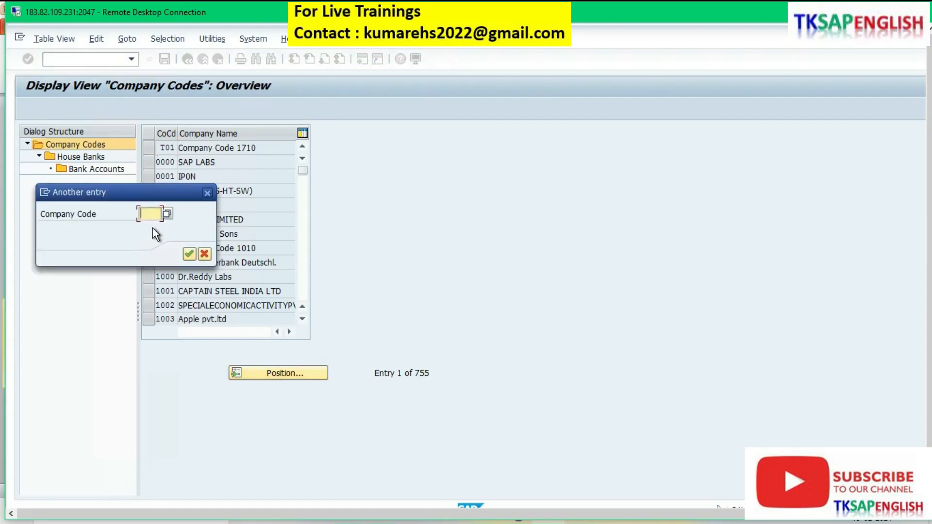
type("FI00")
left_click(189, 253)
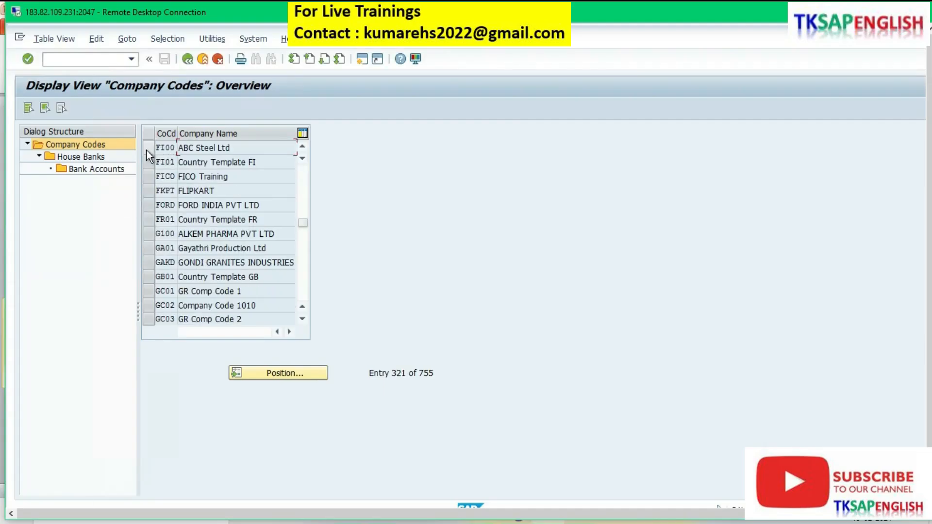
left_click(147, 150)
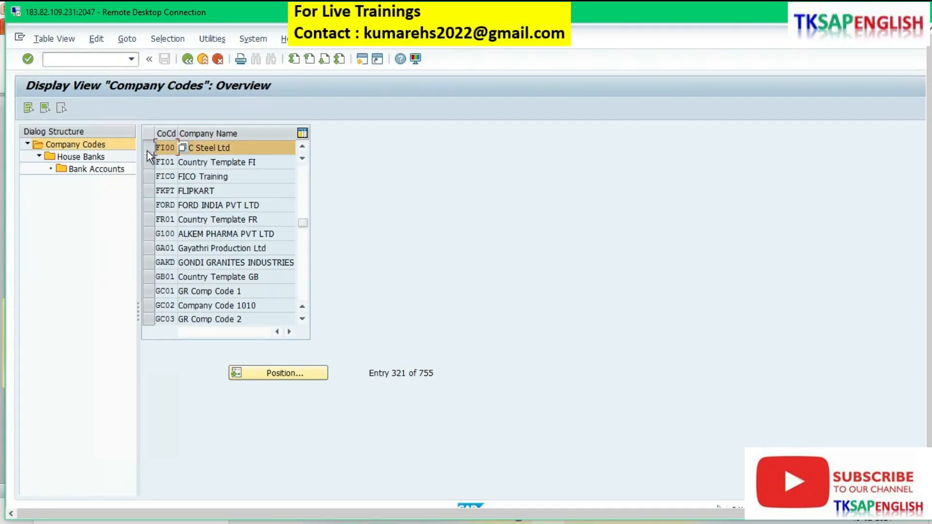
Step: Open the house banks overview for the selected company code FI00
left_click(91, 161)
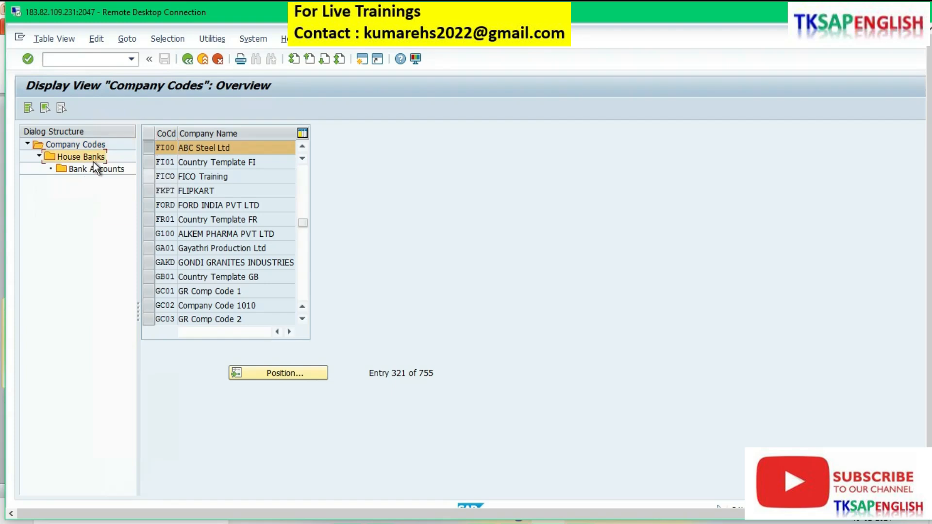
double_click(90, 160)
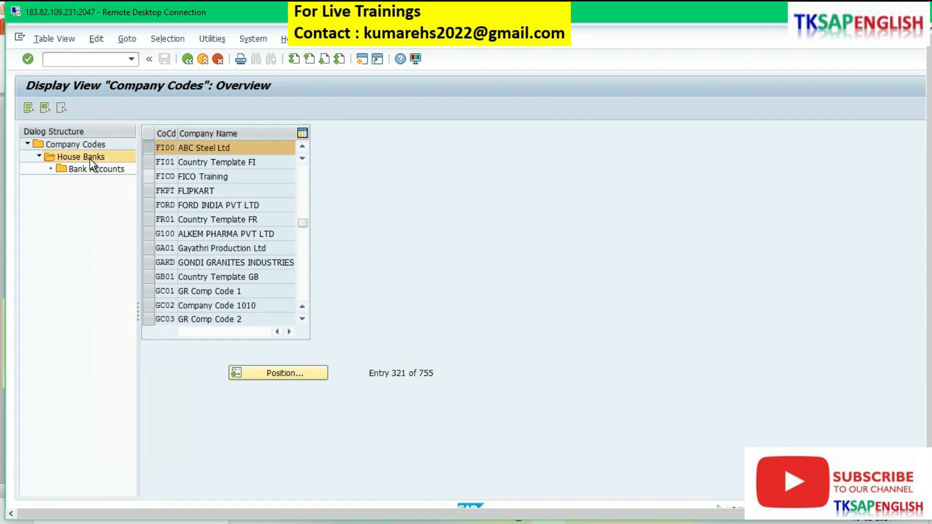
left_click(398, 324)
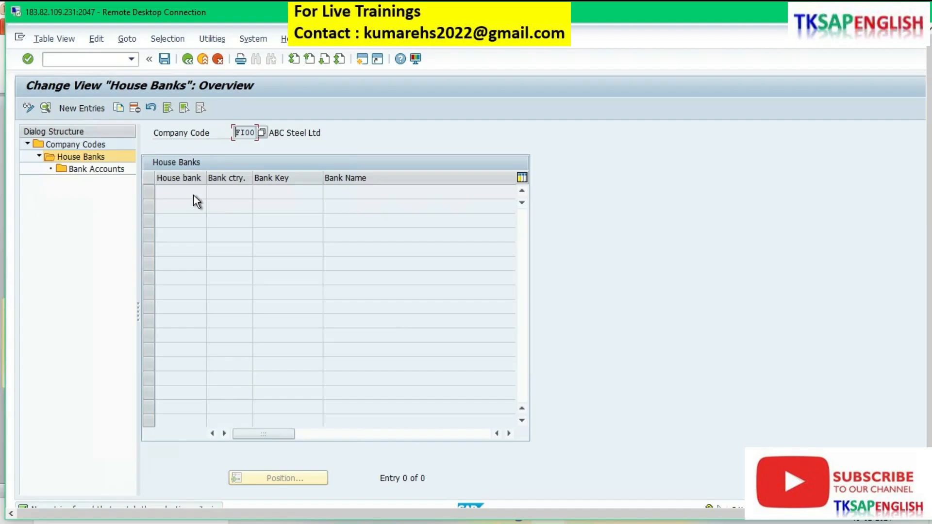
left_click(290, 133)
Step: Start a new house bank entry SBI with bank country IN and bank key SBI001
left_click(91, 113)
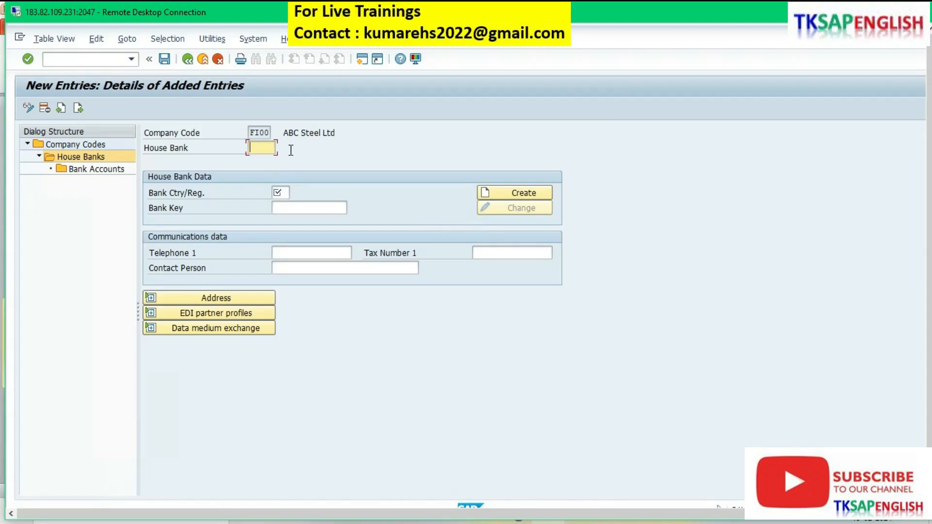
type("SBI")
left_click(281, 193)
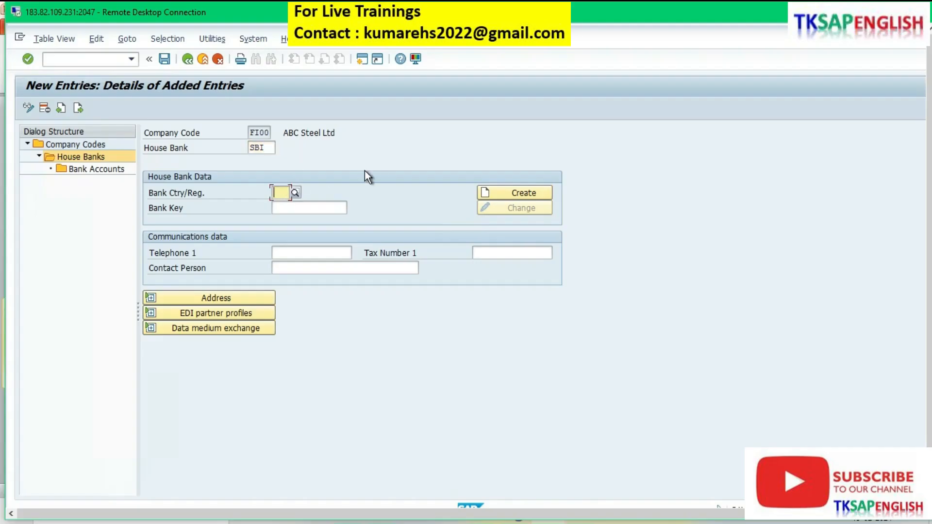
type("IN")
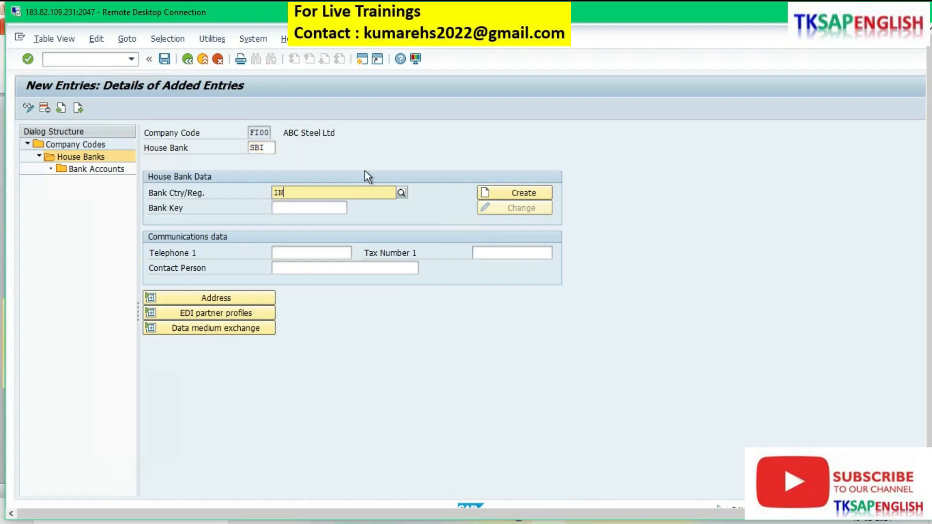
left_click(328, 218)
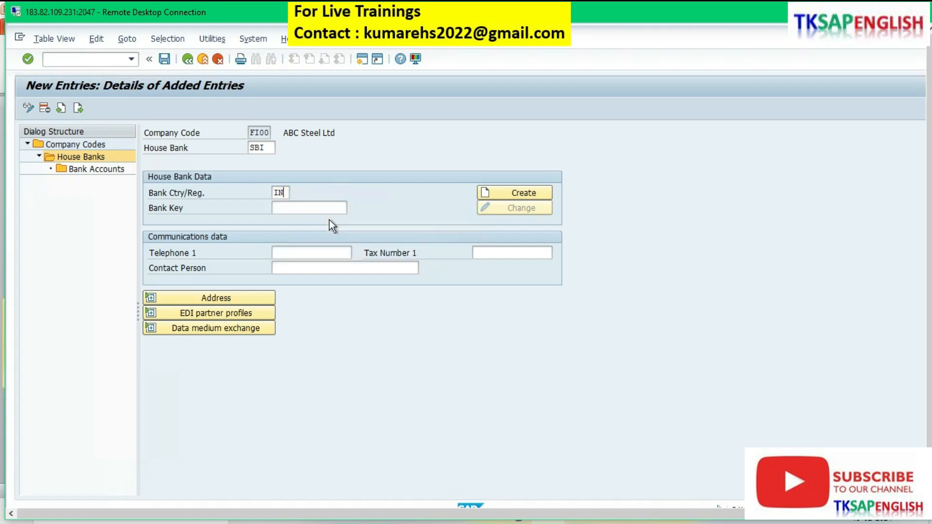
left_click(289, 211)
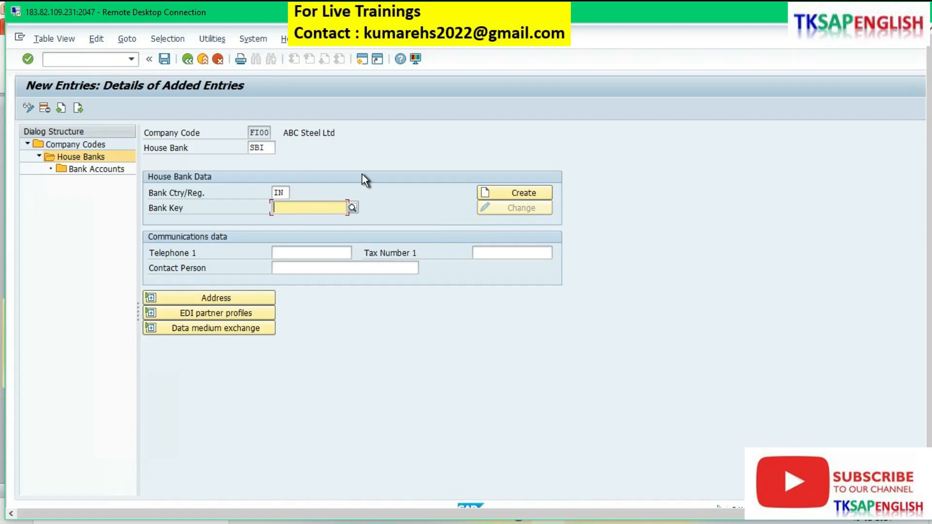
type("SBI")
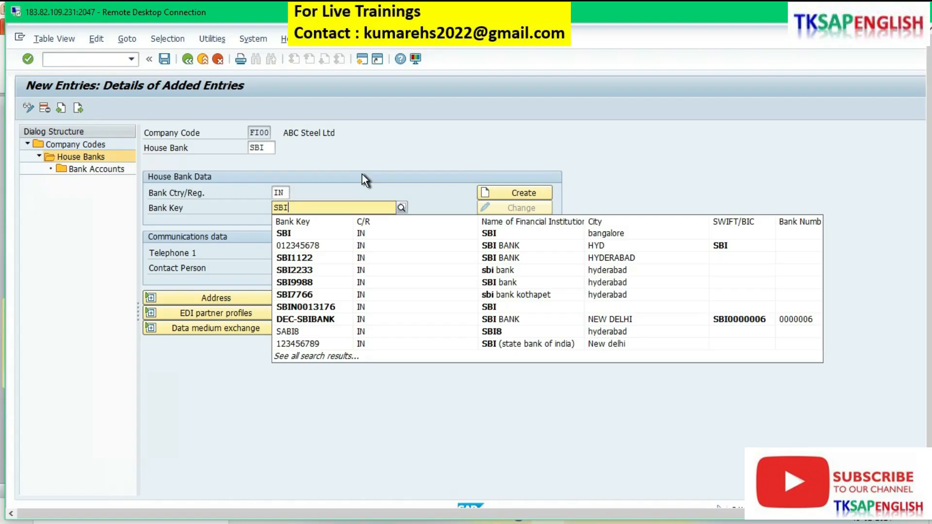
type("001")
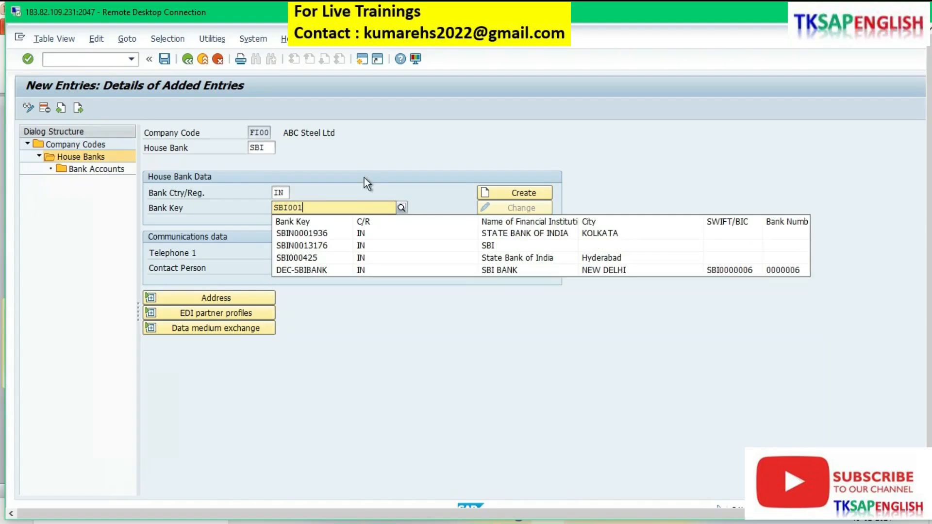
left_click(374, 318)
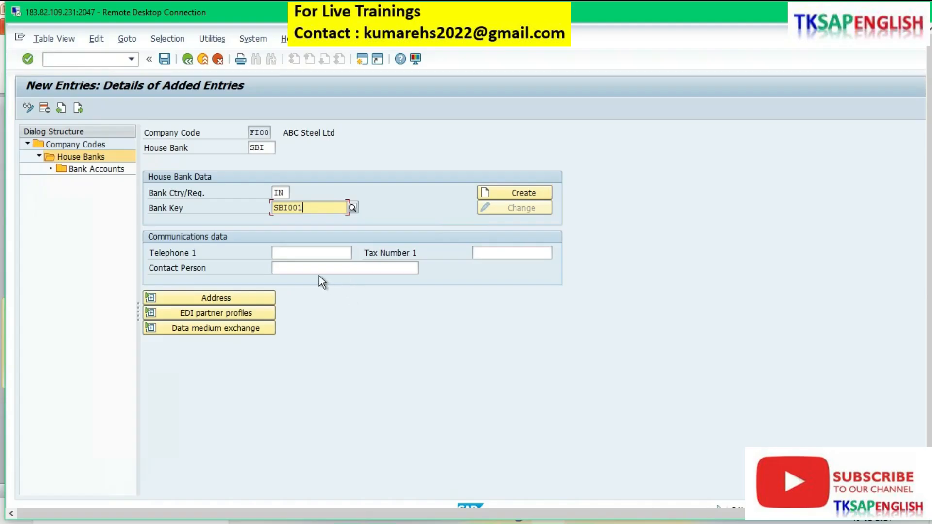
Step: Fill in the house bank's telephone number and contact person
left_click(300, 250)
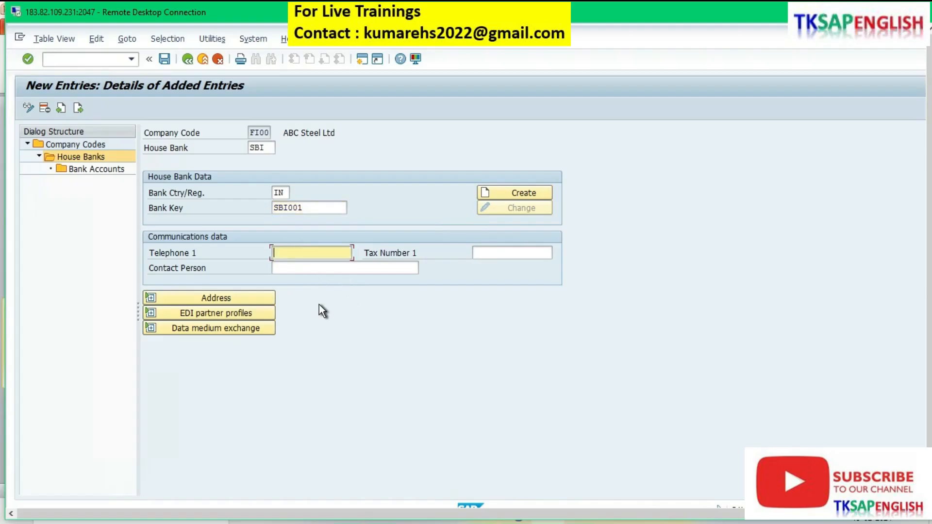
type("1234567890")
key("Down")
key("Return")
key("Tab")
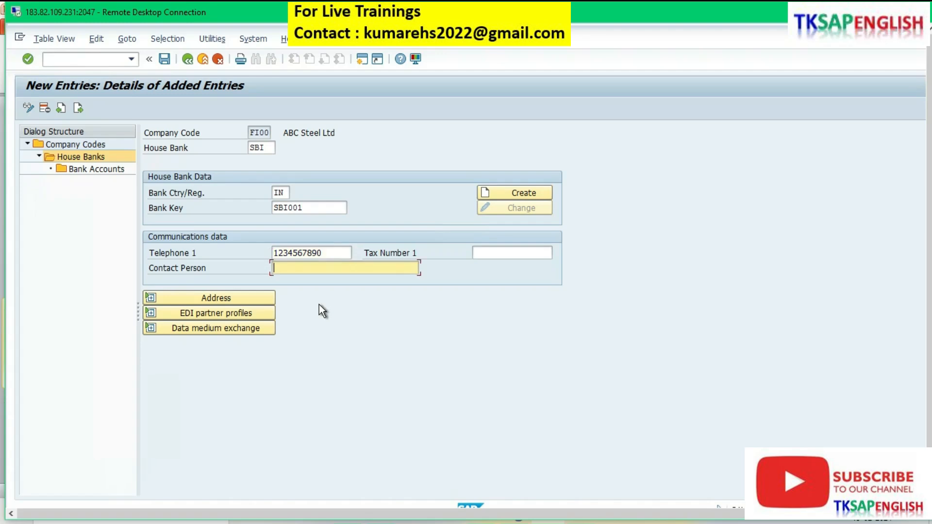
key("Down")
key("Return")
Step: Create the bank data record for the new bank key and enter the bank name State Bank of India
left_click(509, 193)
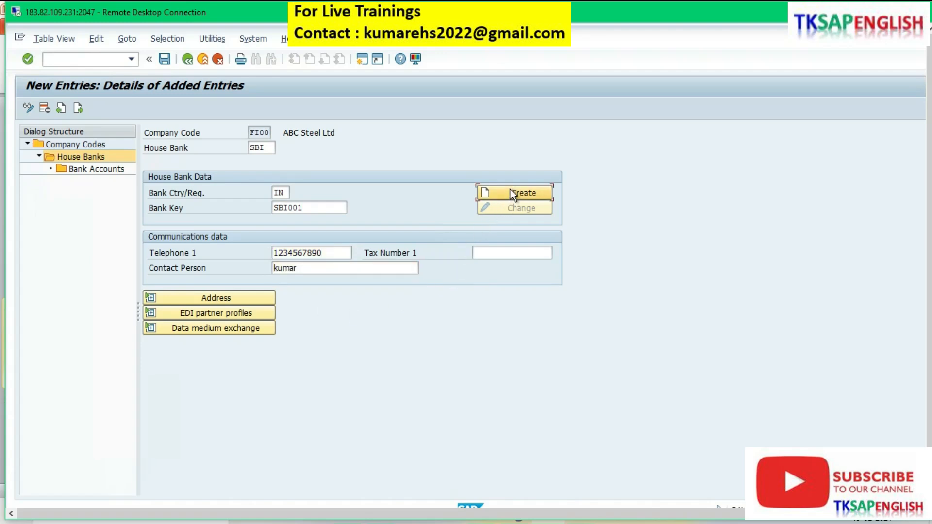
left_click(406, 324)
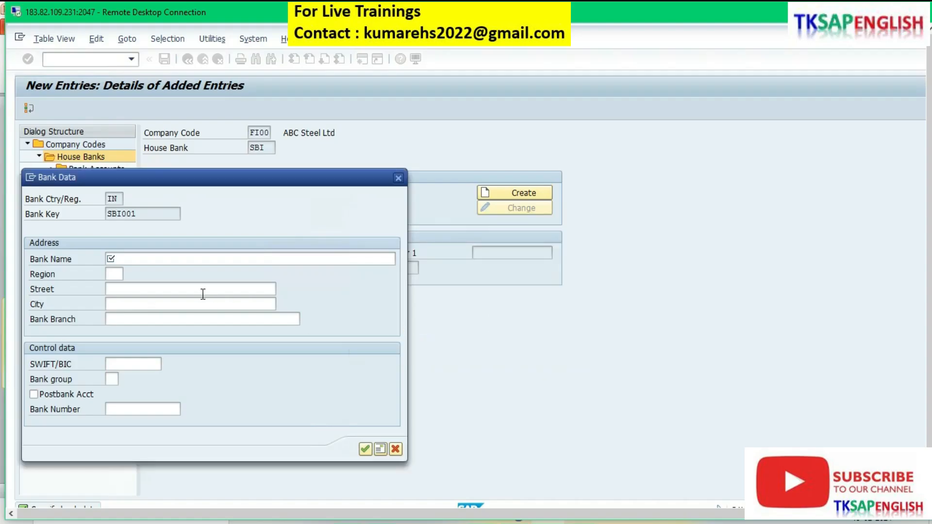
left_click(129, 258)
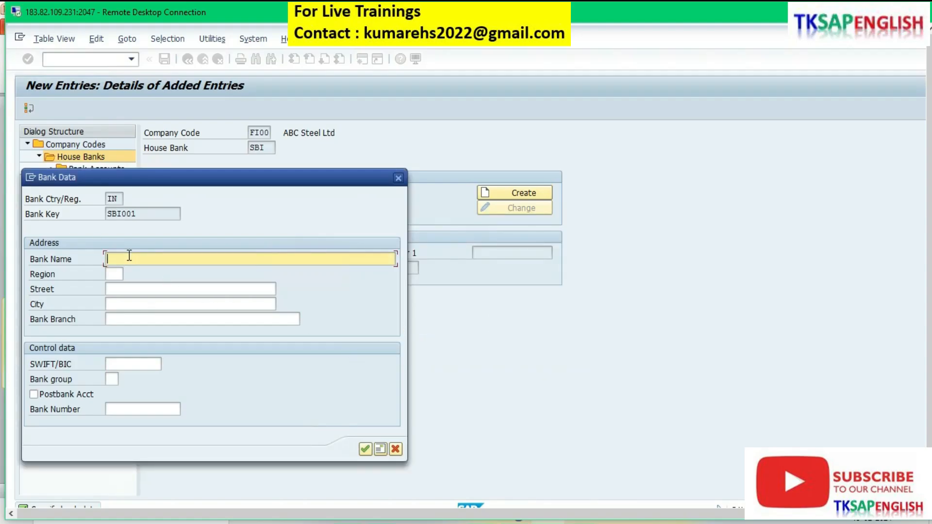
type("a")
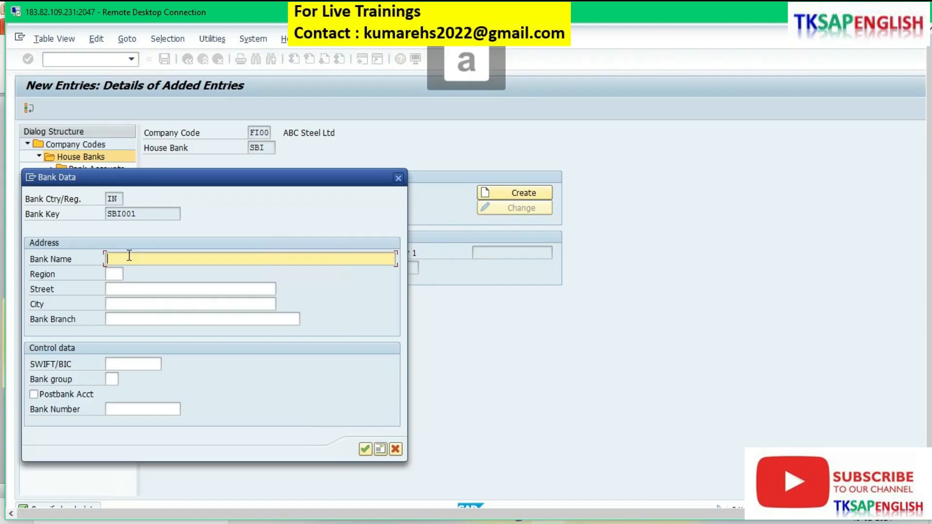
type("State")
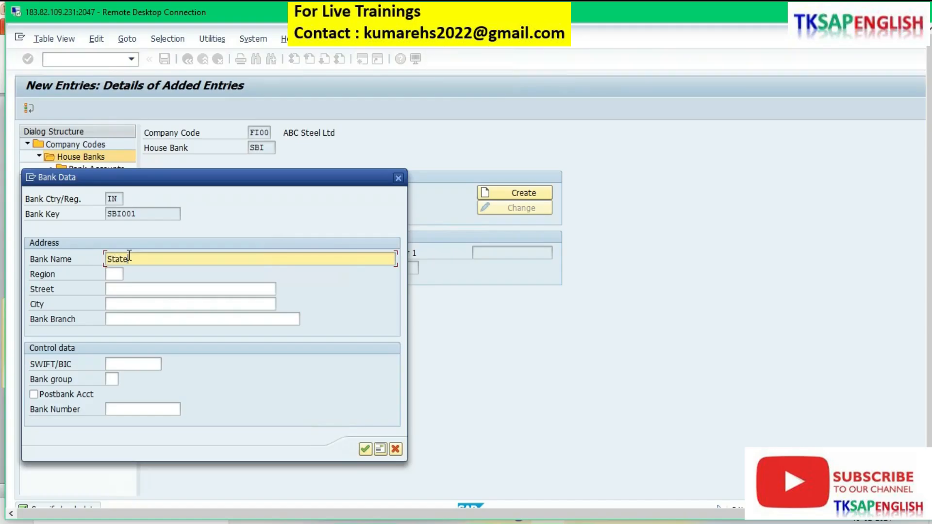
type(" B")
type("ank ")
type("of ")
type("I")
type("ndi")
type("a")
key("Tab")
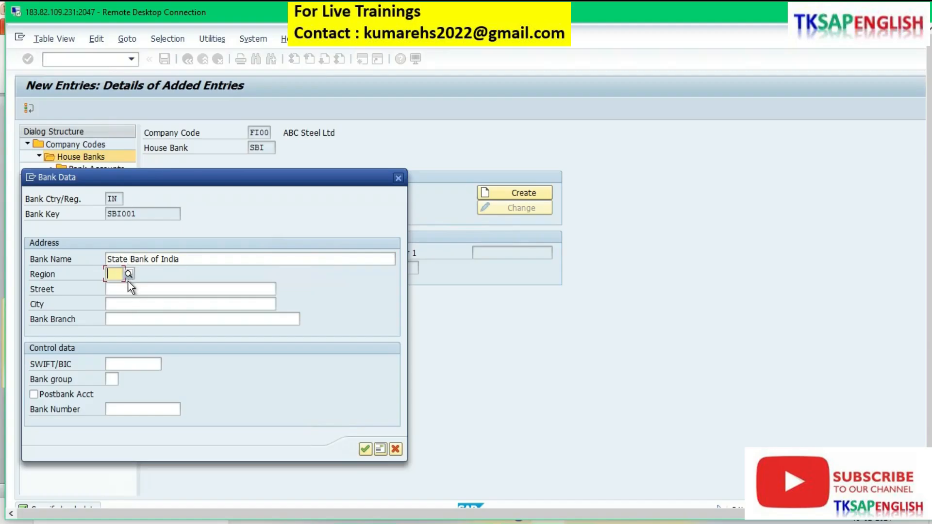
Step: Choose region 33 (Tamilnadu) for the bank from the list of regions
left_click(129, 273)
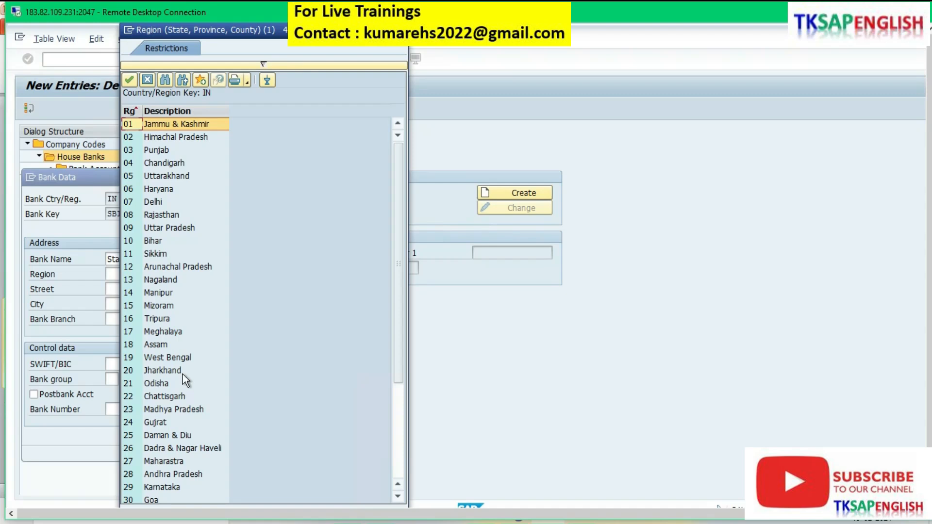
scroll(192, 390, "down", 3)
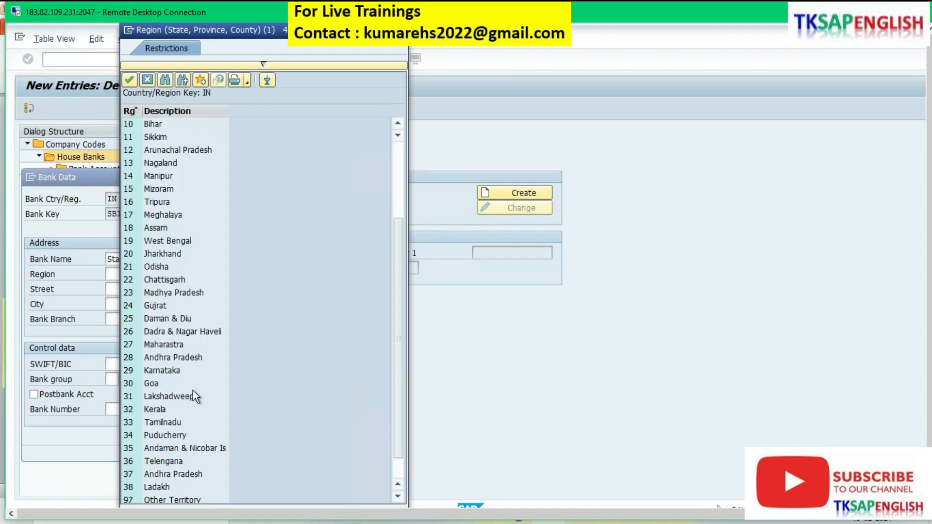
double_click(162, 422)
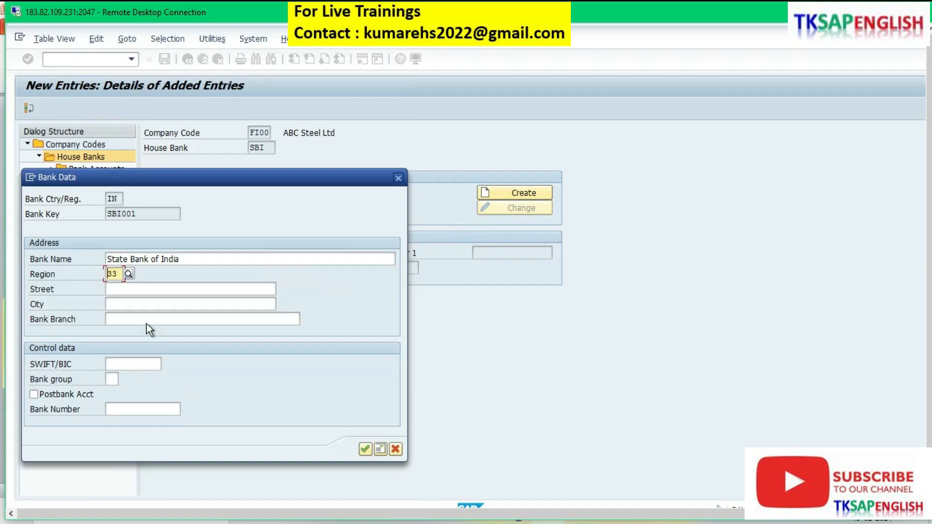
Step: Enter the bank's street and set its city to chennai
left_click(131, 290)
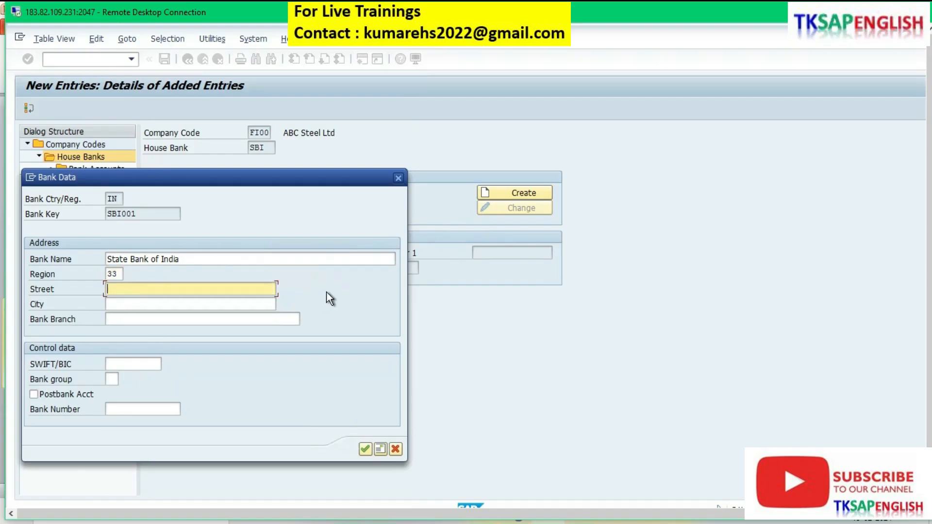
type("n")
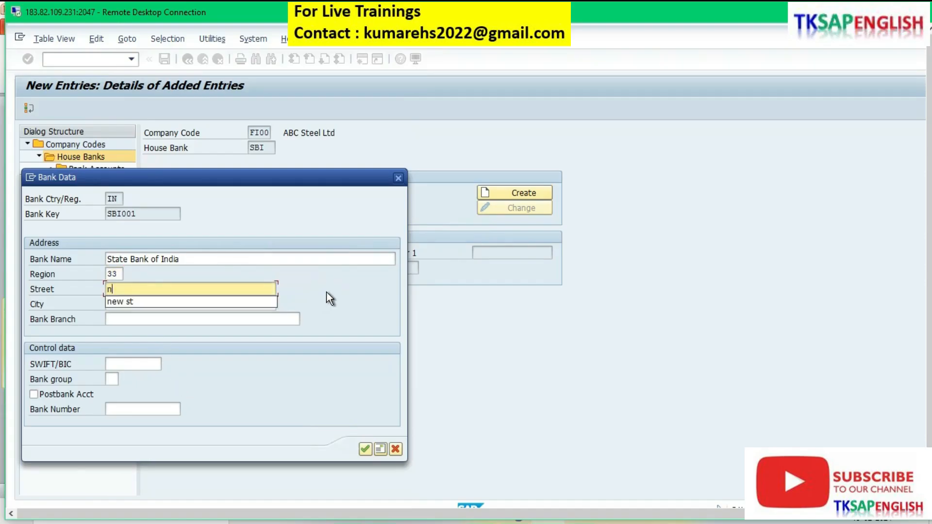
key("Down")
key("Tab")
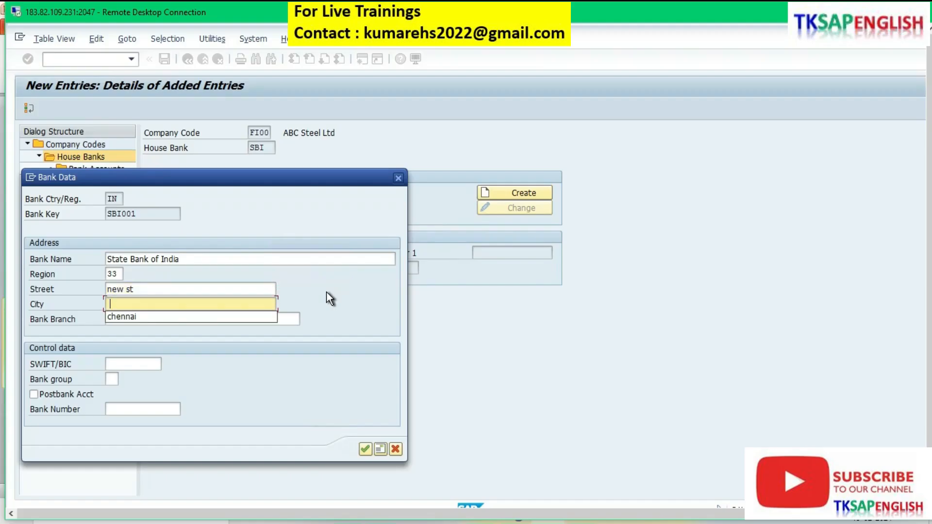
key("Down")
key("Return")
key("Tab")
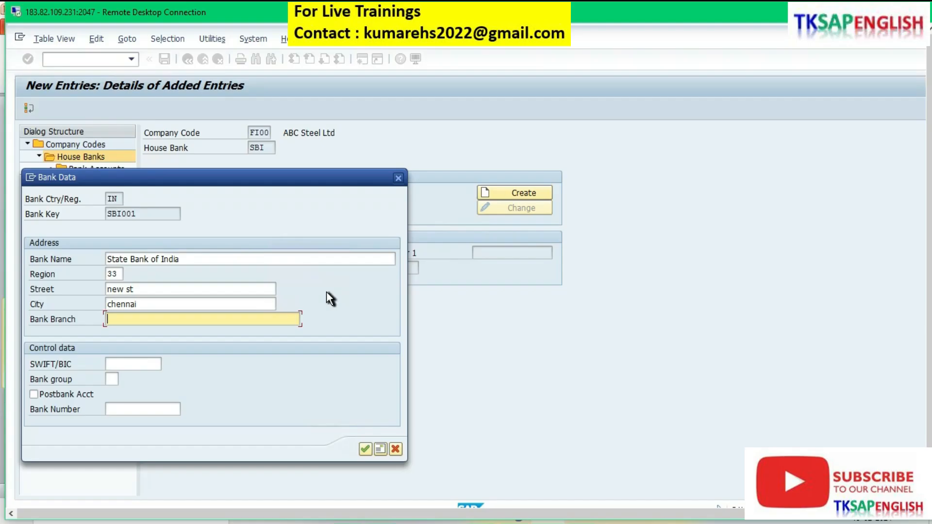
Step: Set the bank branch to T-Nagar and accept the bank data
type("n")
key("BackSpace")
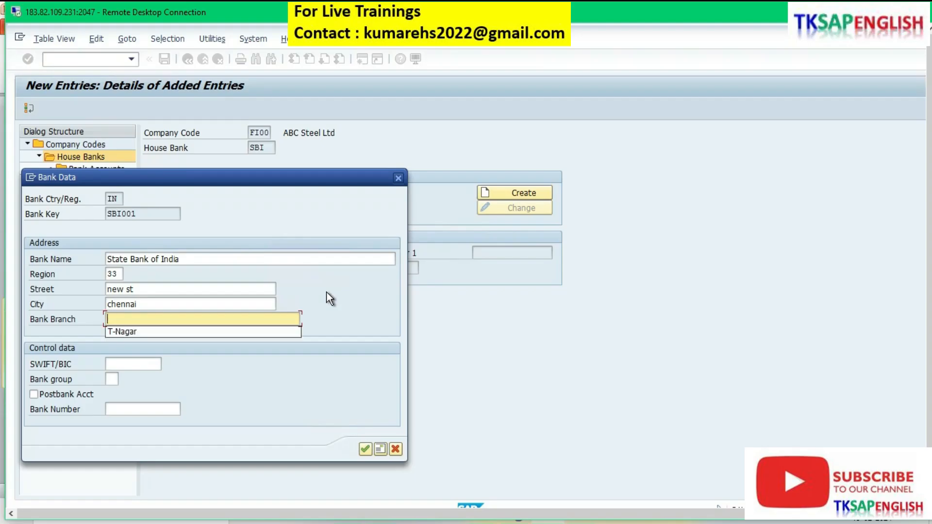
key("Down")
key("Return")
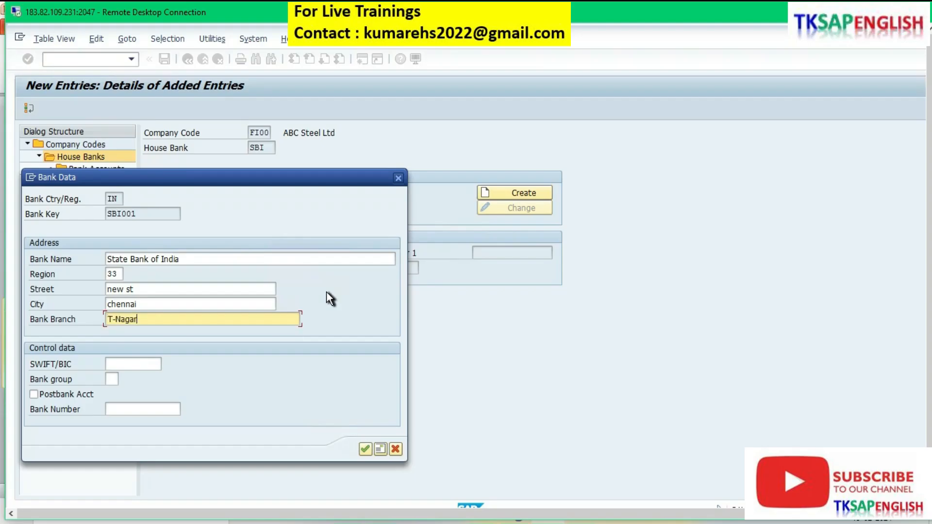
left_click(365, 449)
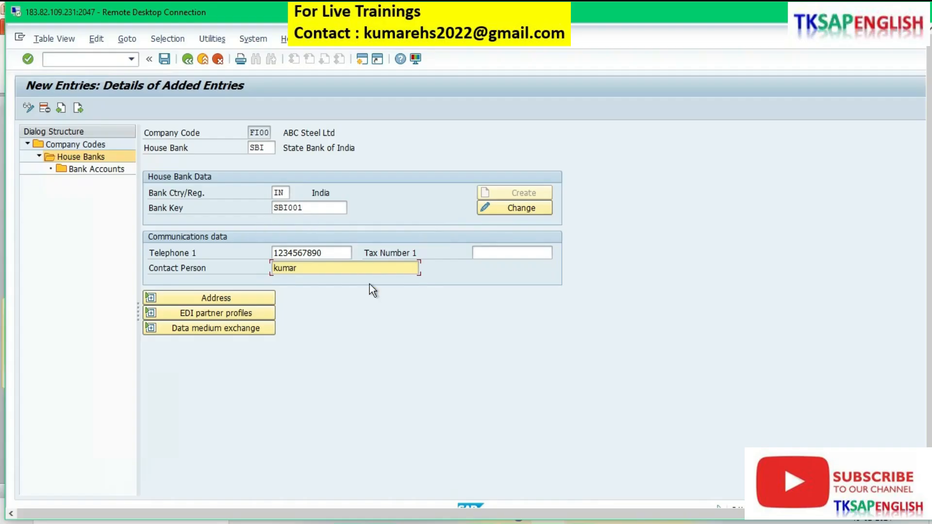
Step: Open the bank accounts view of the SBI house bank and acknowledge the information messages
left_click(111, 170)
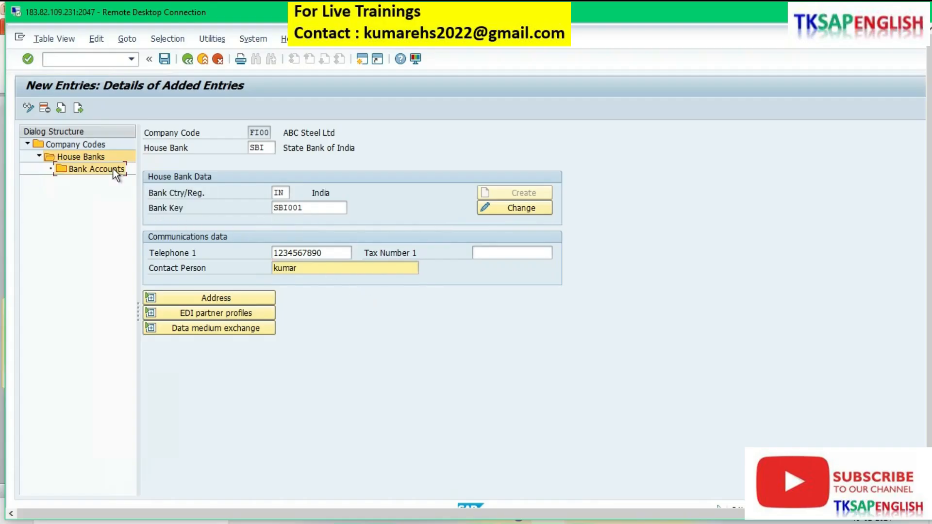
double_click(107, 168)
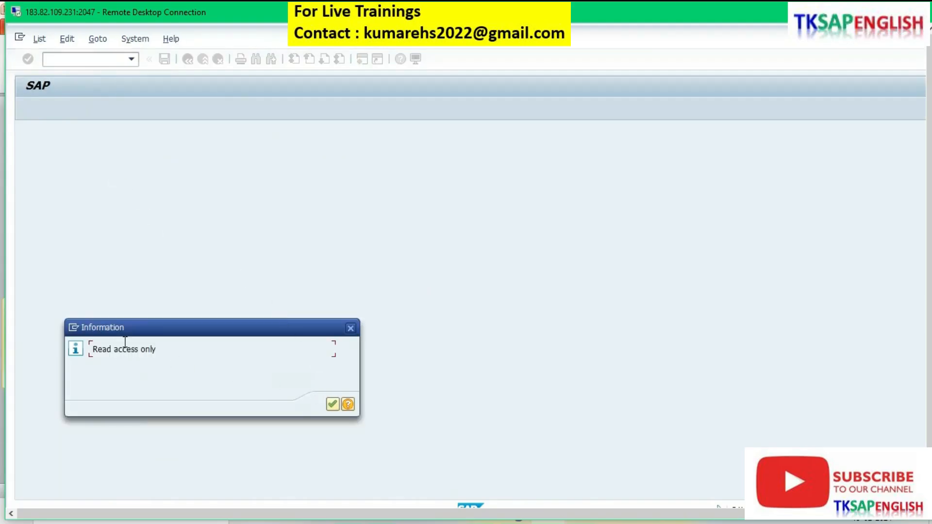
left_click(333, 405)
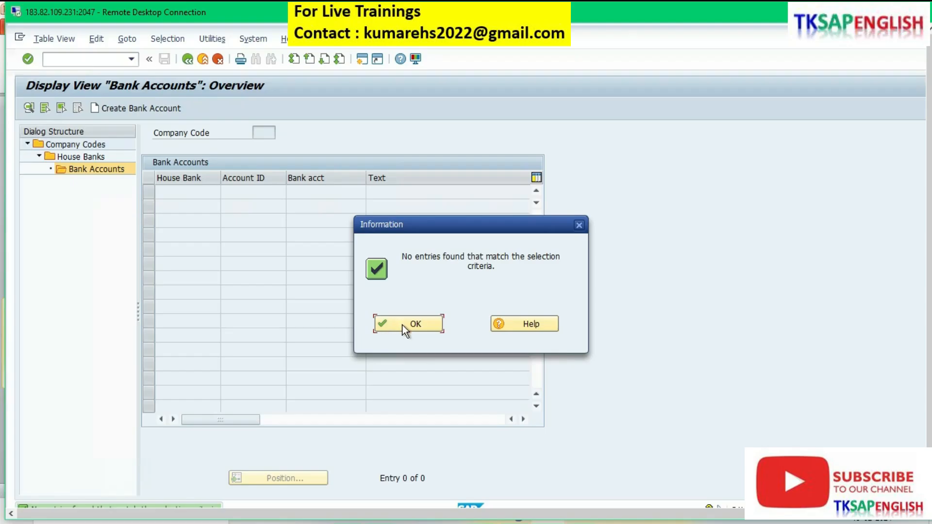
left_click(403, 325)
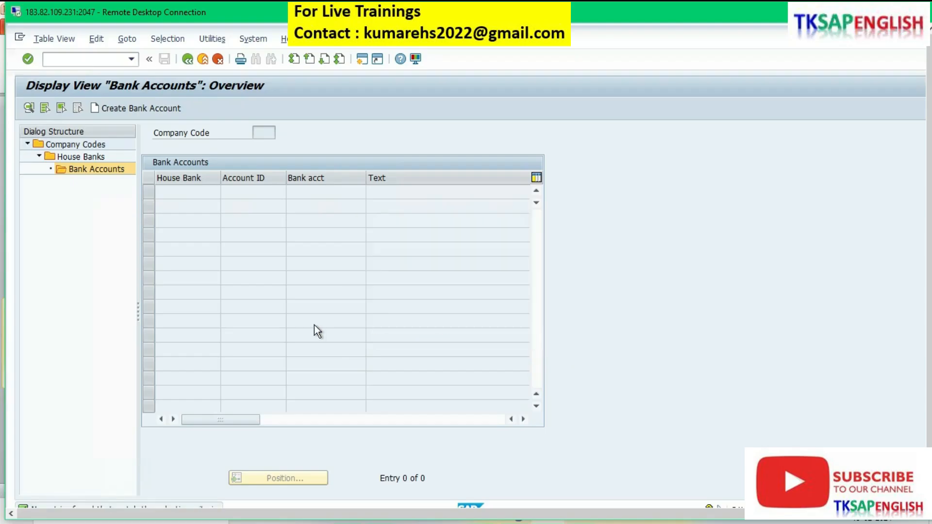
Step: Launch the web page for creating a bank account, allowing access, and continue to the site past its certificate warning
left_click(149, 108)
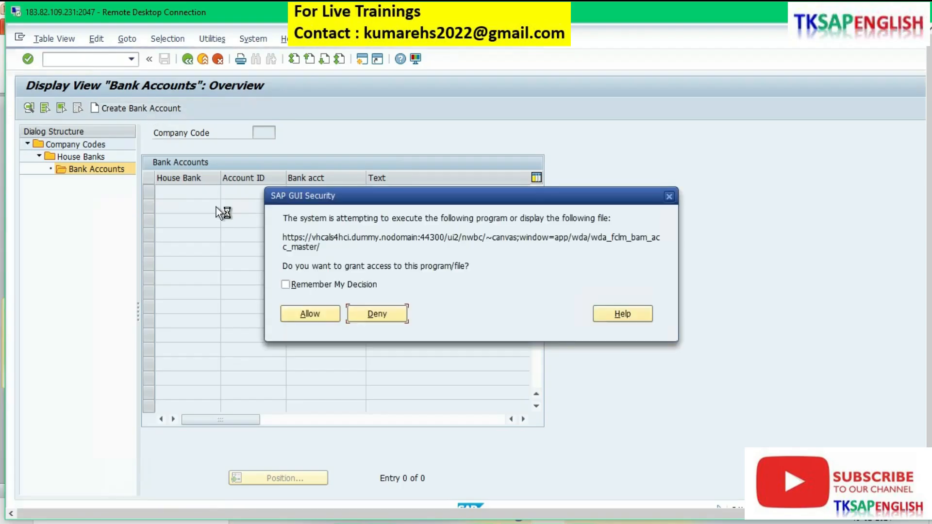
left_click(307, 315)
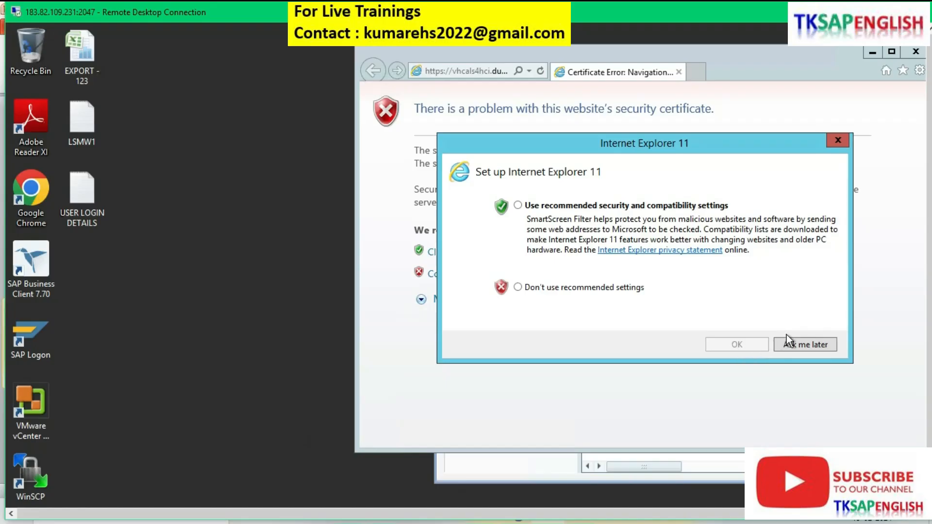
left_click(811, 345)
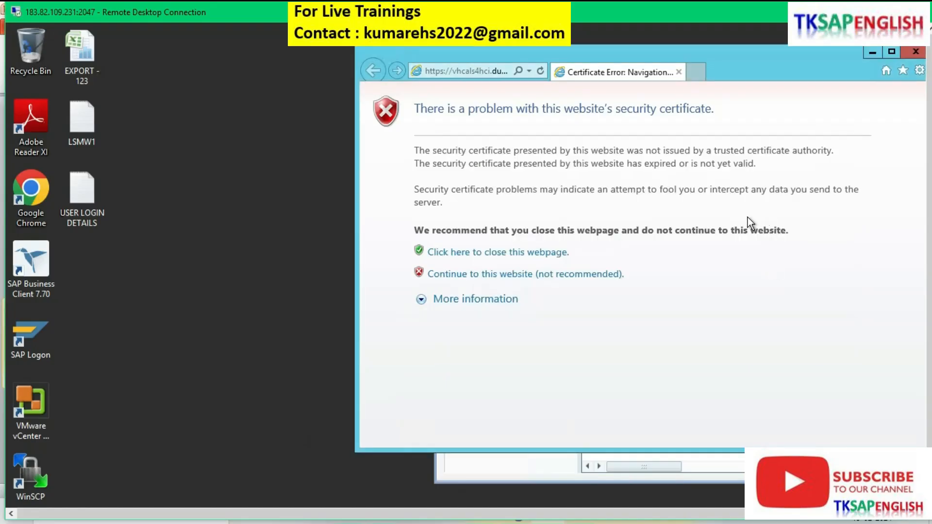
left_click(893, 51)
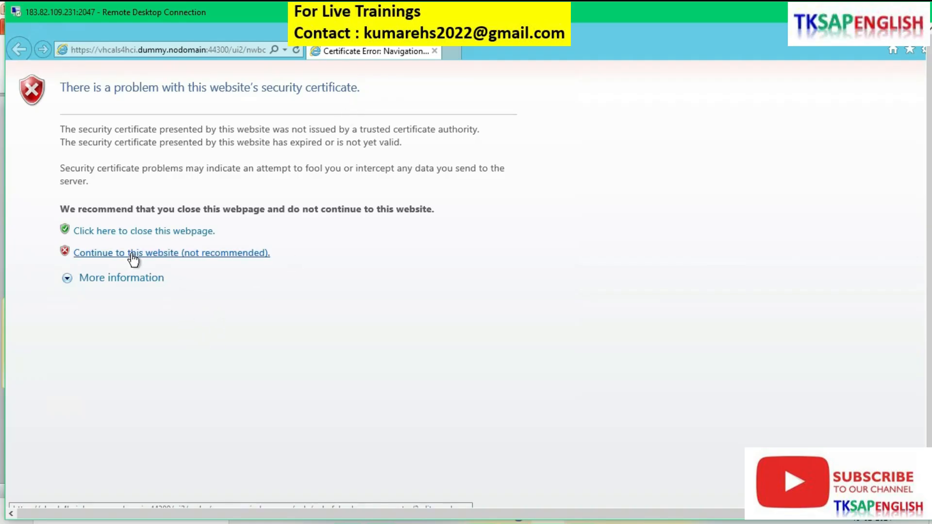
left_click(149, 255)
Step: Log on to client 100 in Internet Explorer with the user name and password
left_click(593, 243)
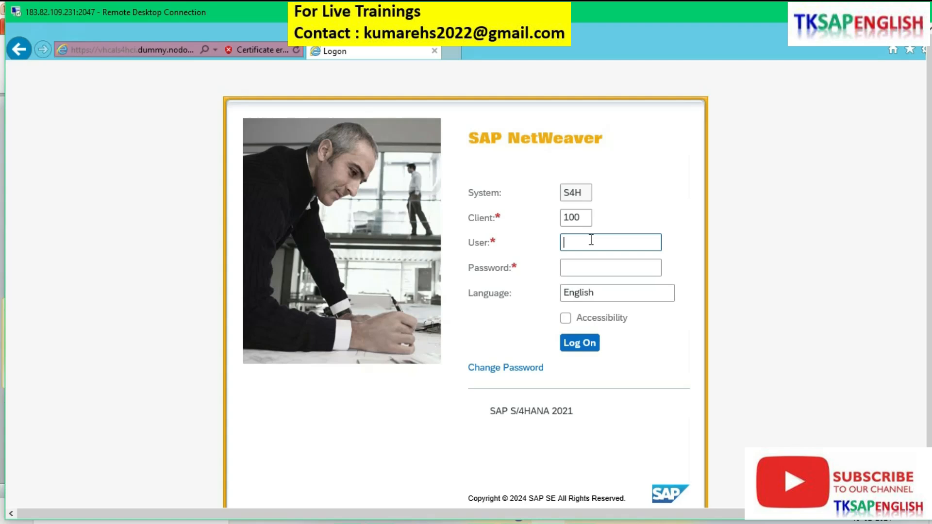
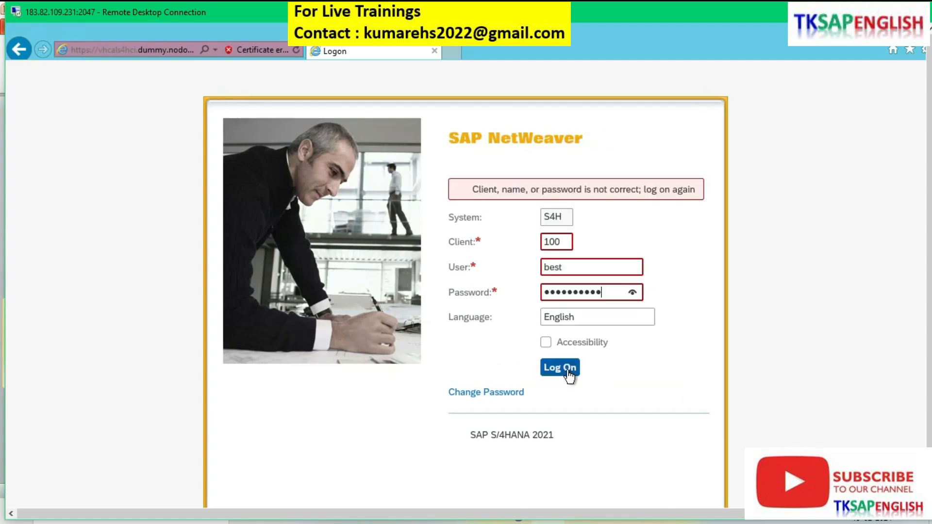
left_click(565, 369)
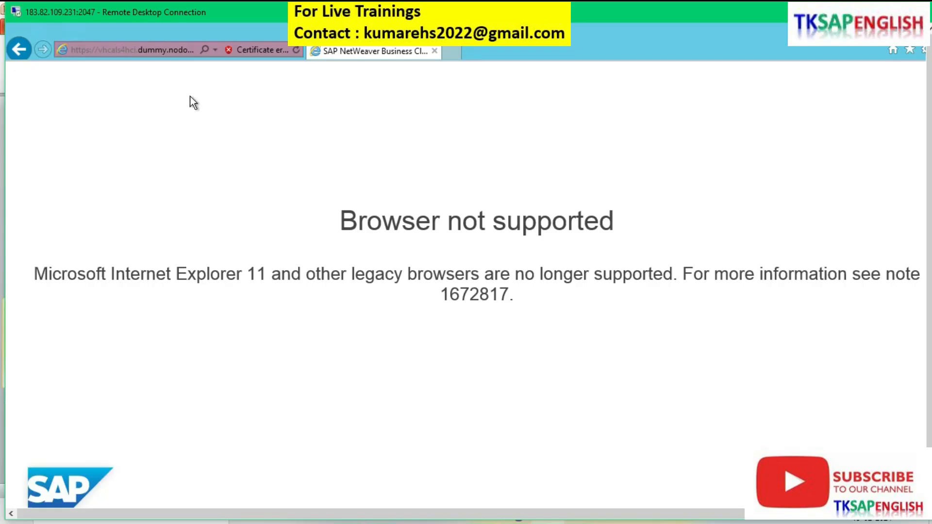
Step: Copy the page's web address, close Internet Explorer and load the address in Google Chrome
left_click(149, 49)
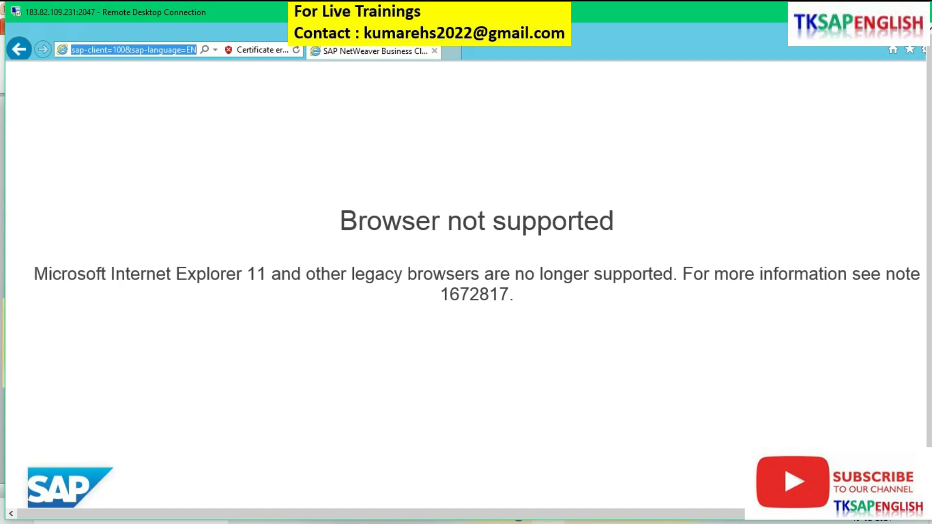
left_click(879, 31)
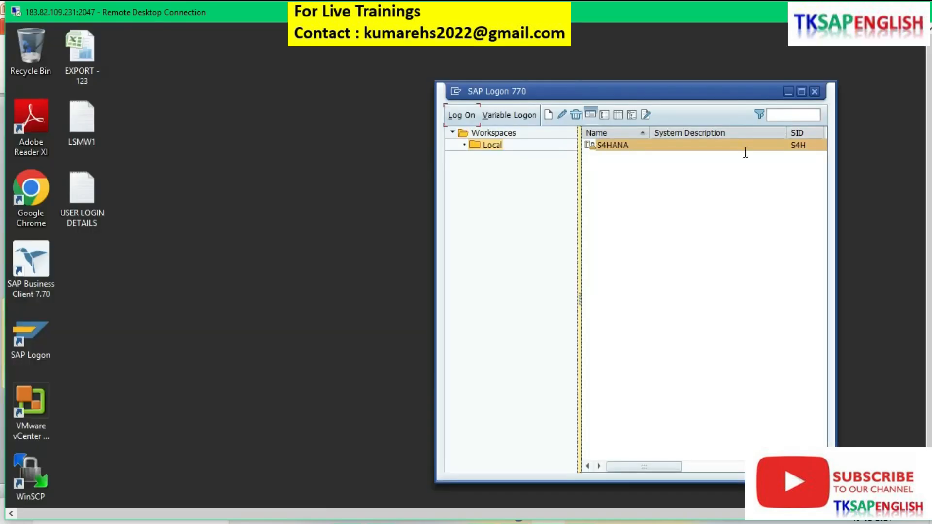
double_click(39, 199)
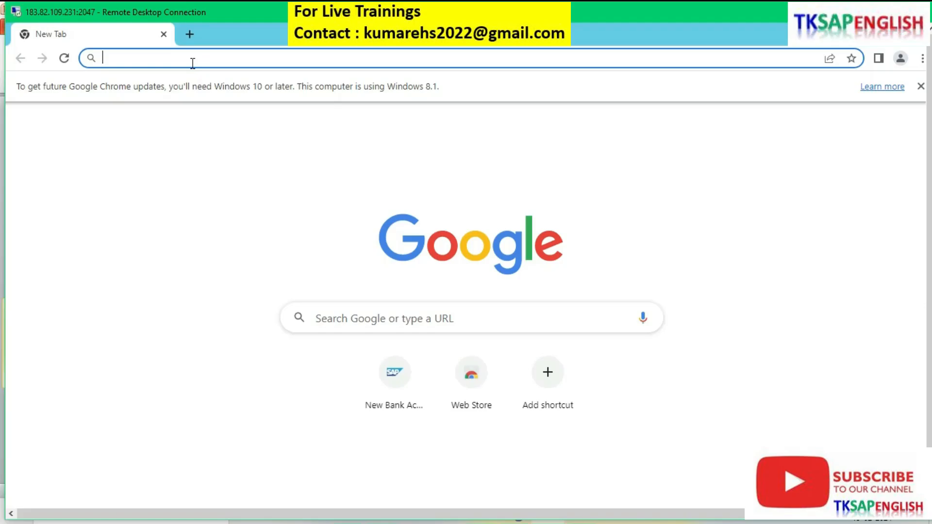
type("https://vhcals4hci.dummy.nodomain:44300/ui2/nwbc/~canvas;window=app/wda/wda_fclm_bam_acc_master/?edit_mode=CREATE&wdconfigurationid=APP_CFG_FCLM_BAM_ACC_MASTER&fpm_edit_mode=E&simple=X&sap-theme=SAP_BELIZE&sap-client=100&sap-language=EN")
key("Return")
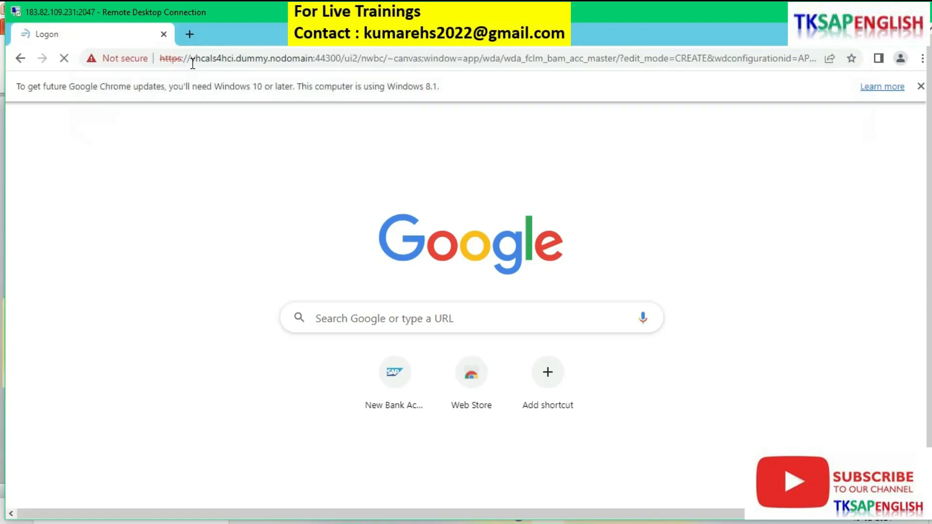
Step: Log on to SAP NetWeaver in Chrome with the user name and password to reach the New Bank Account form
left_click(586, 285)
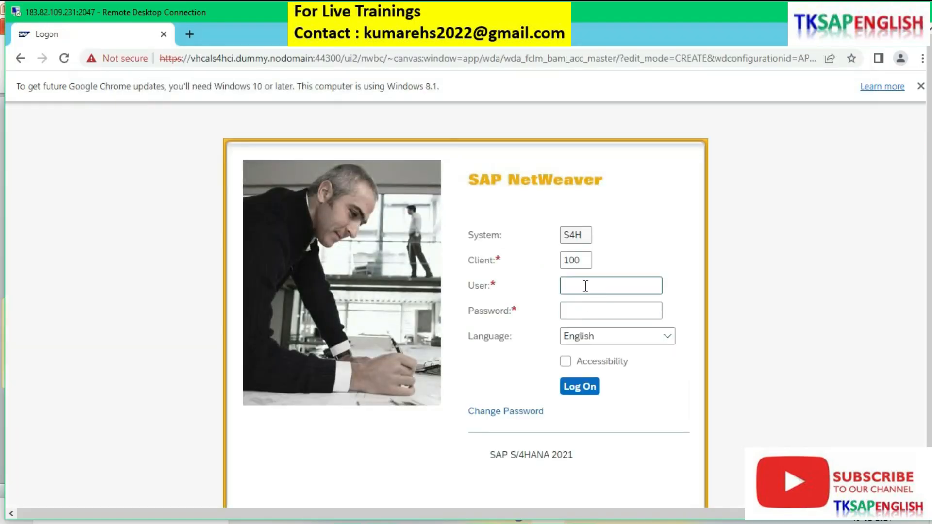
key("Tab")
key("Return")
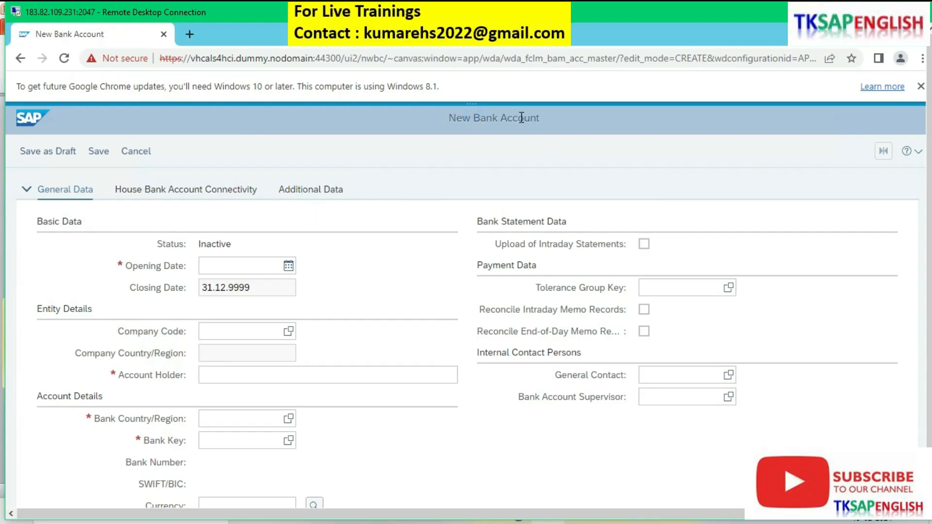
Step: Set the new bank account's opening date to 01.02.2024 and its company code to FI00
left_click(239, 265)
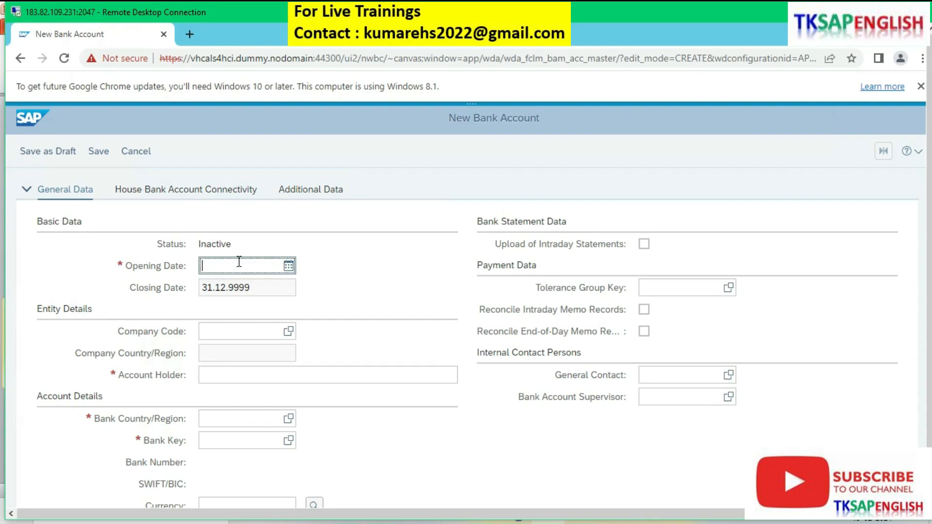
left_click(288, 267)
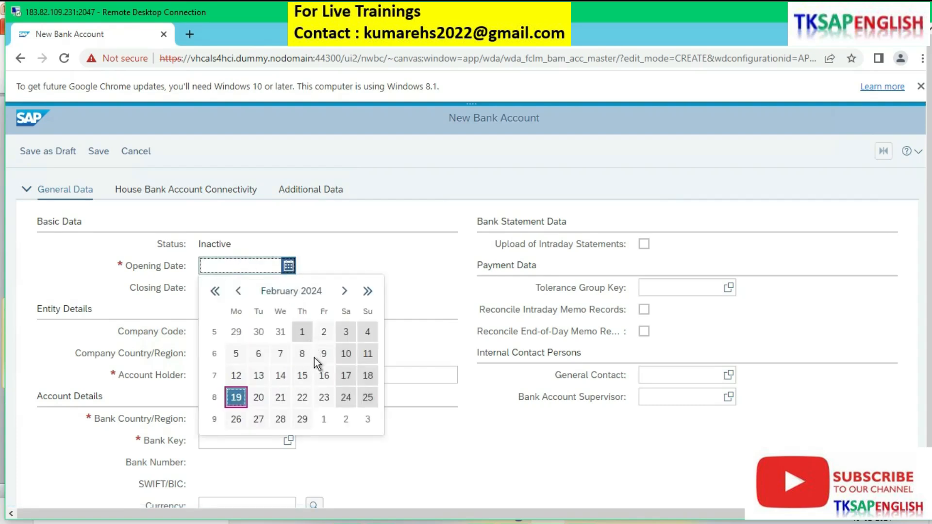
left_click(302, 332)
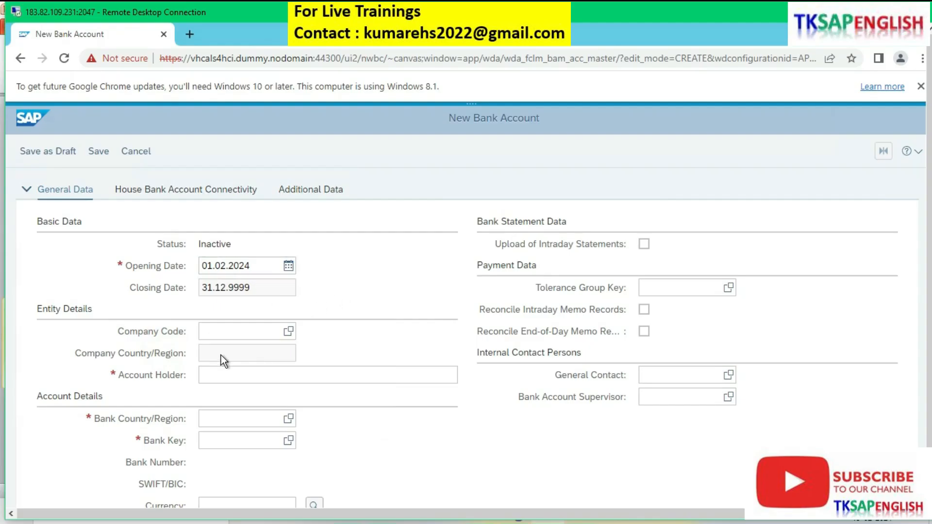
left_click(249, 330)
type("fi00")
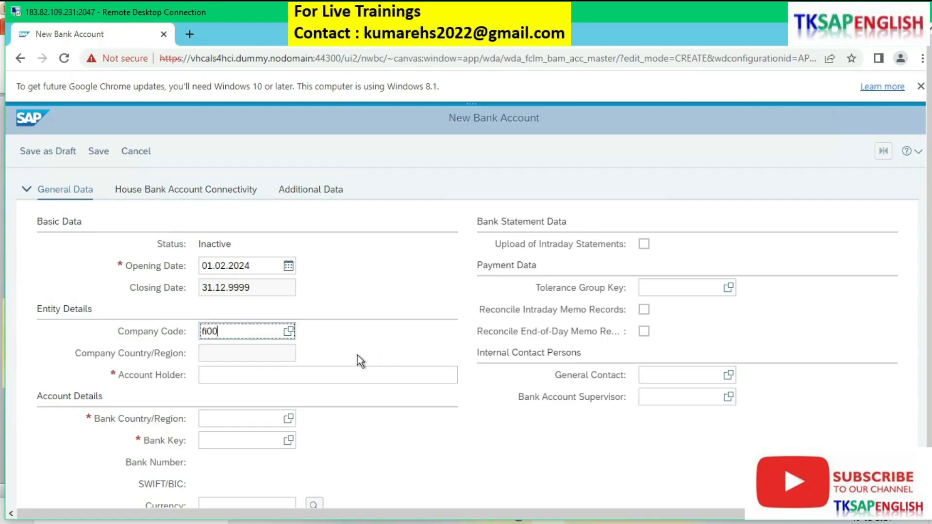
key("Return")
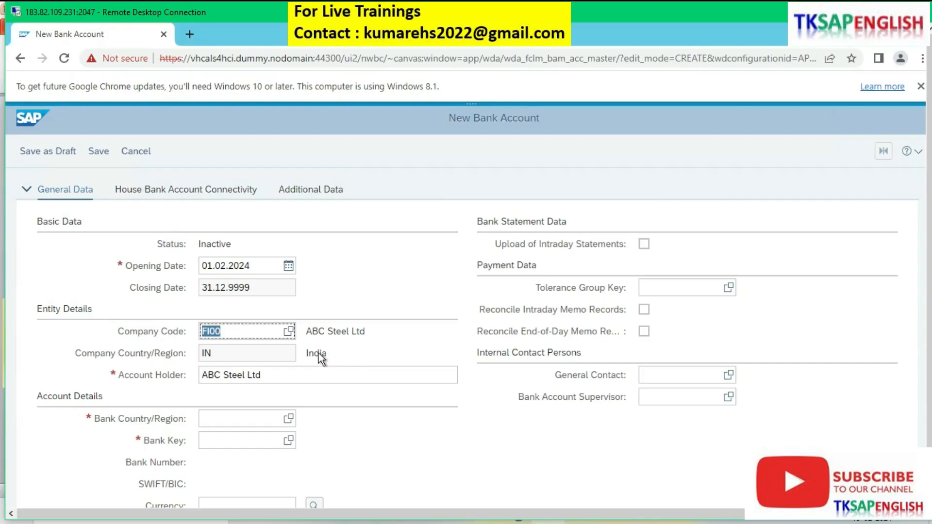
left_click(260, 330)
Step: Set the bank country/region in the account details to IN
scroll(388, 388, "down", 3)
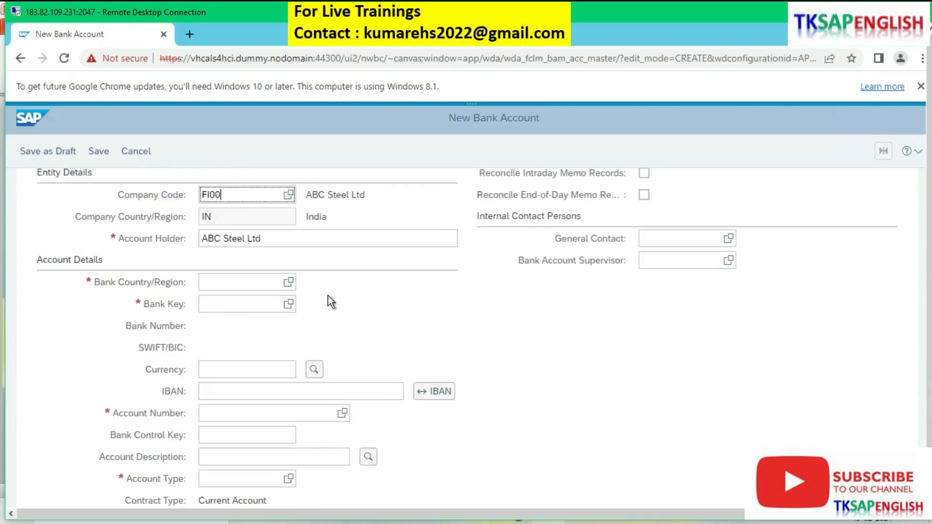
left_click(244, 284)
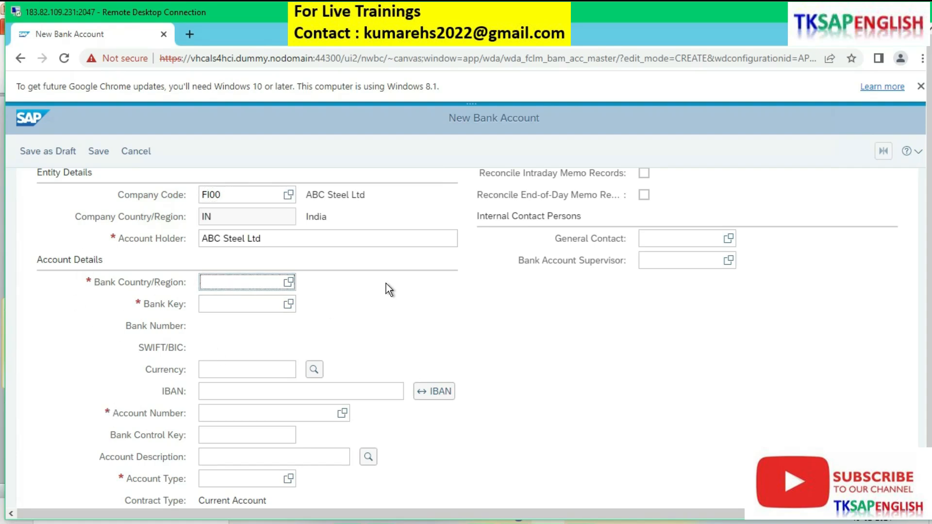
type("in")
key("Return")
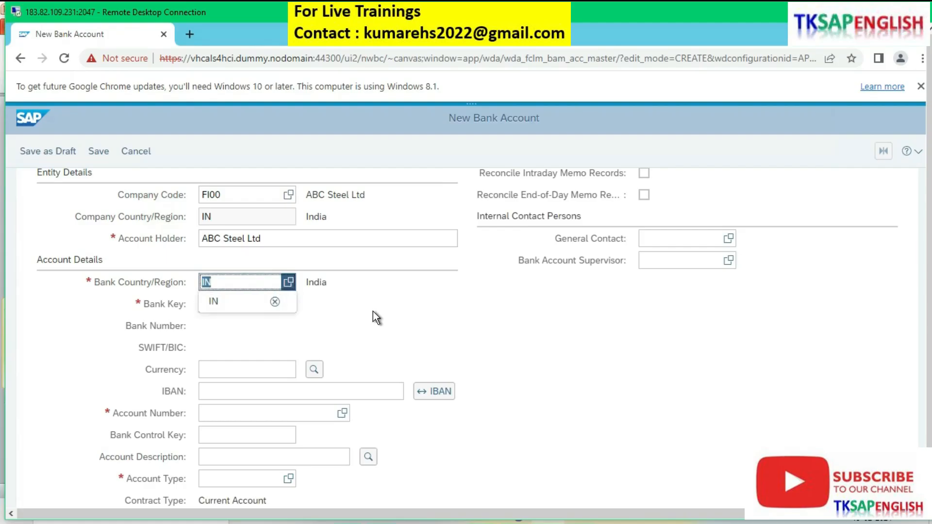
left_click(351, 335)
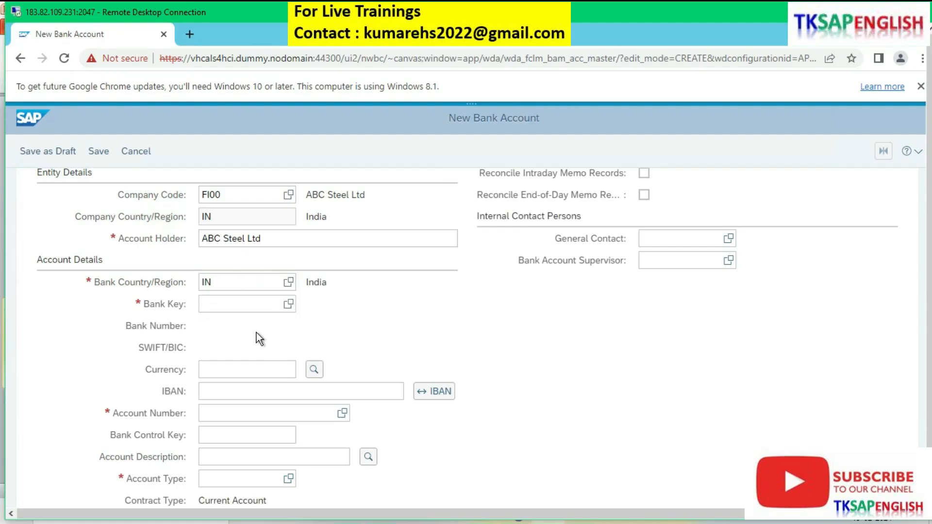
Step: Set the account's bank key to SBI001 and confirm it
left_click(236, 311)
type("sbi001")
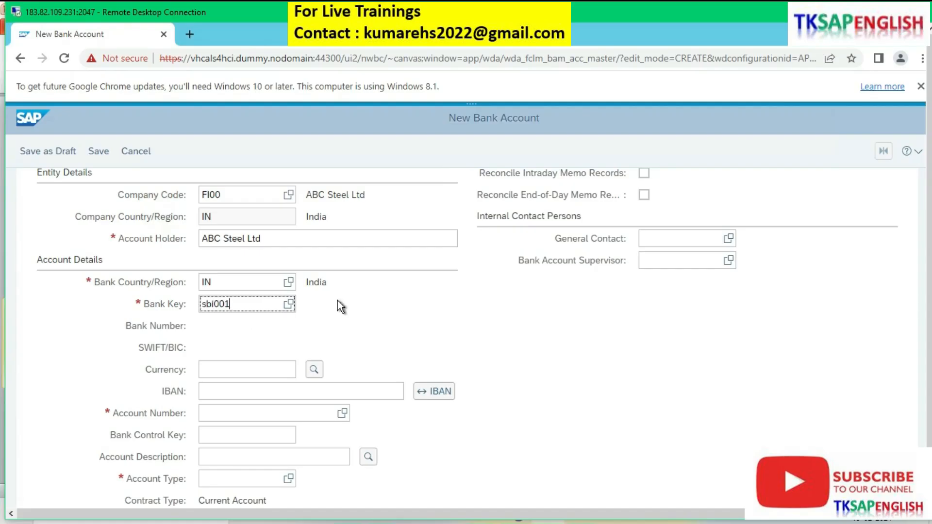
key("Return")
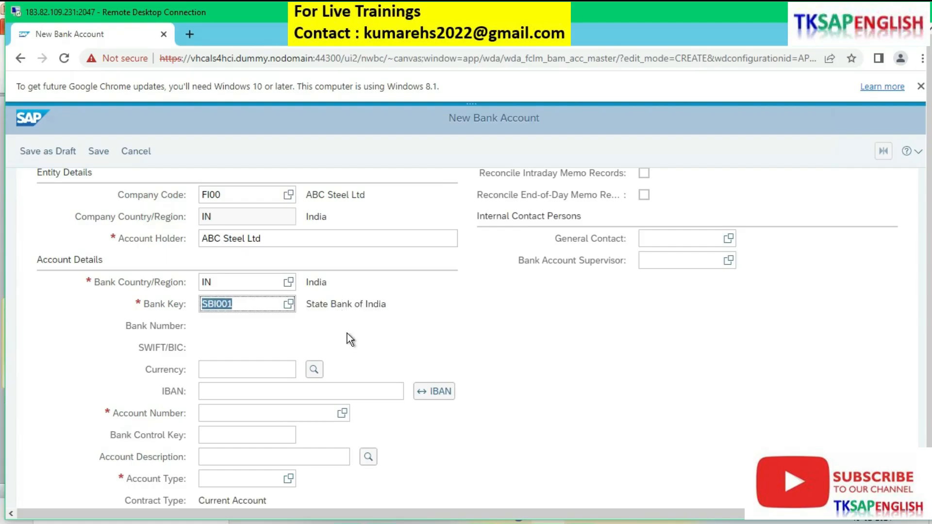
Step: Set the bank account's currency to INR and move on to the account number
scroll(347, 333, "down", 3)
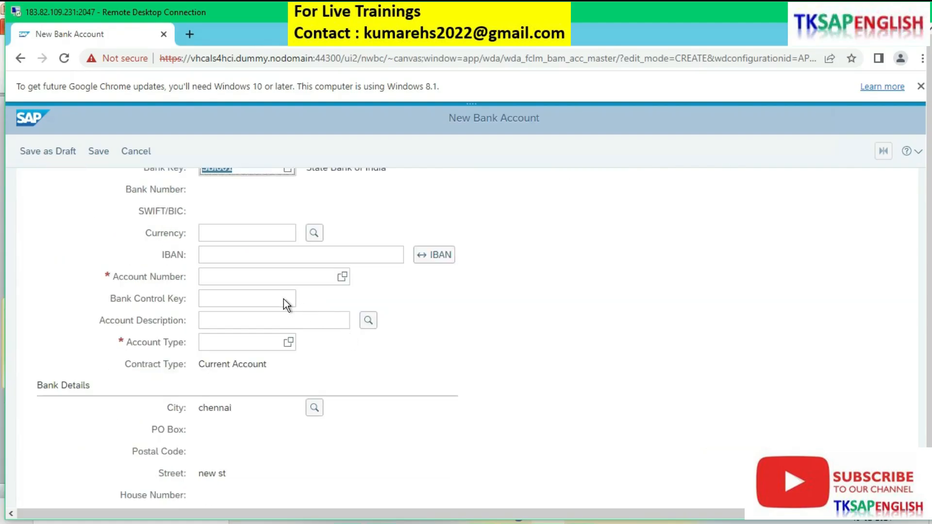
left_click(265, 233)
type("inr")
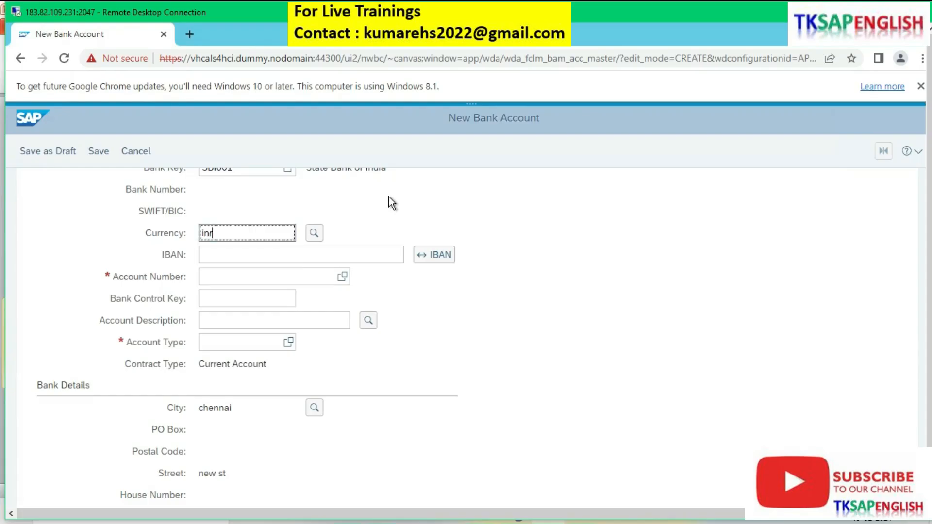
key("Return")
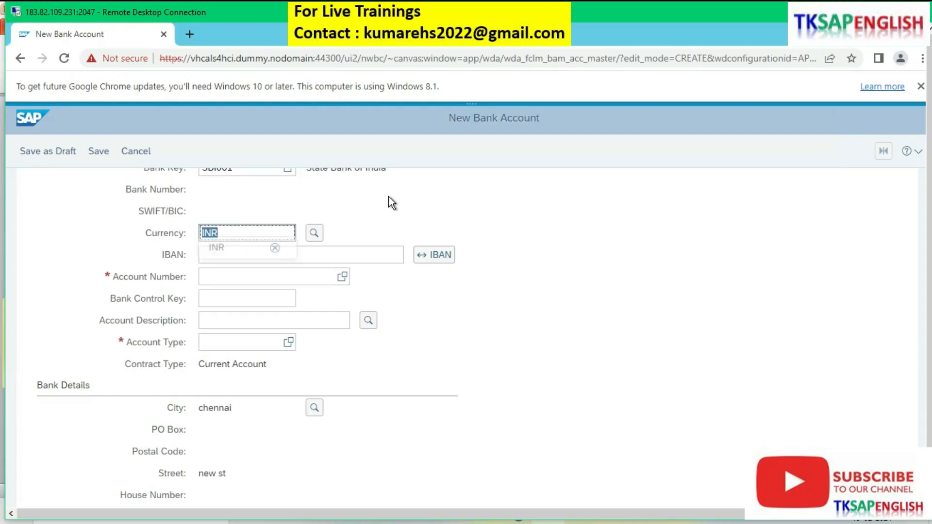
key("Down")
key("Return")
key("Tab")
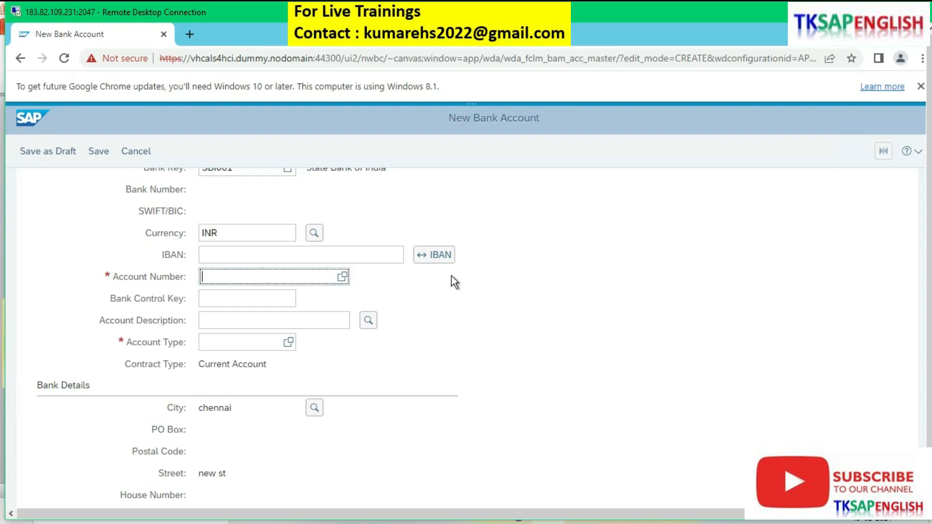
Step: Fill in the account number from the suggested entries and enter the account description salary account
type("1")
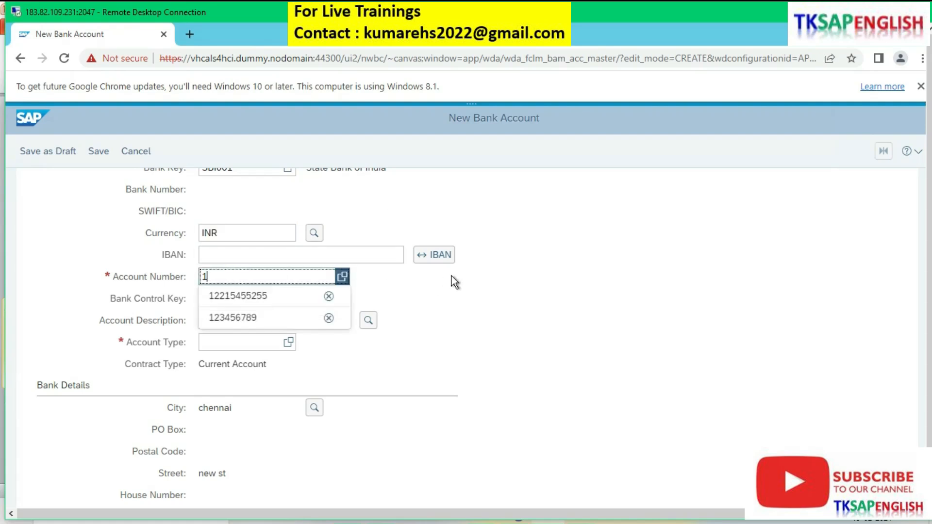
key("Down")
key("Return")
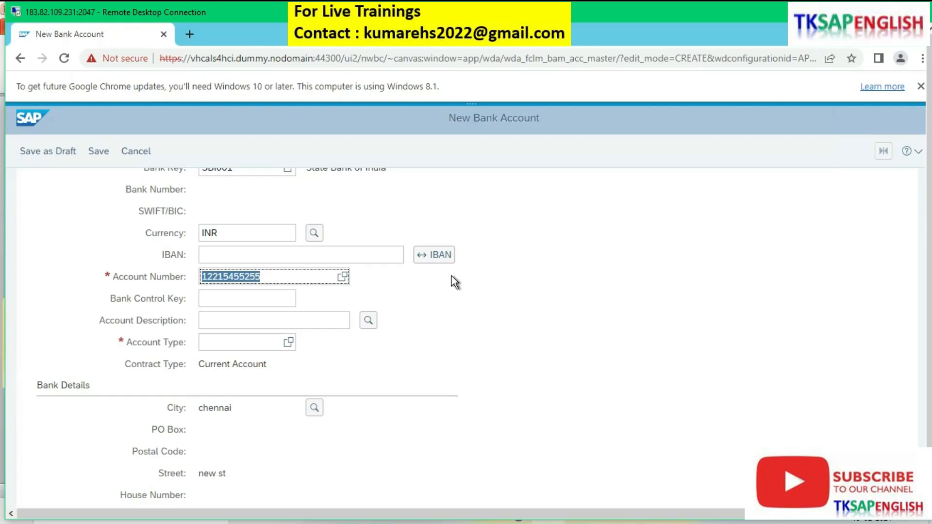
left_click(230, 319)
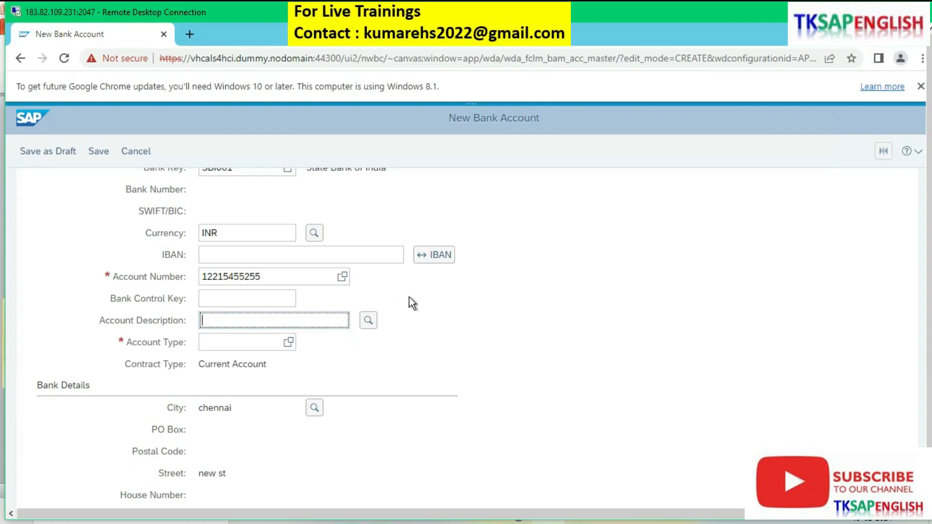
type("salary acco")
type("nt")
Step: Set the account type to 08 Salary Account and save the new bank account
left_click(289, 343)
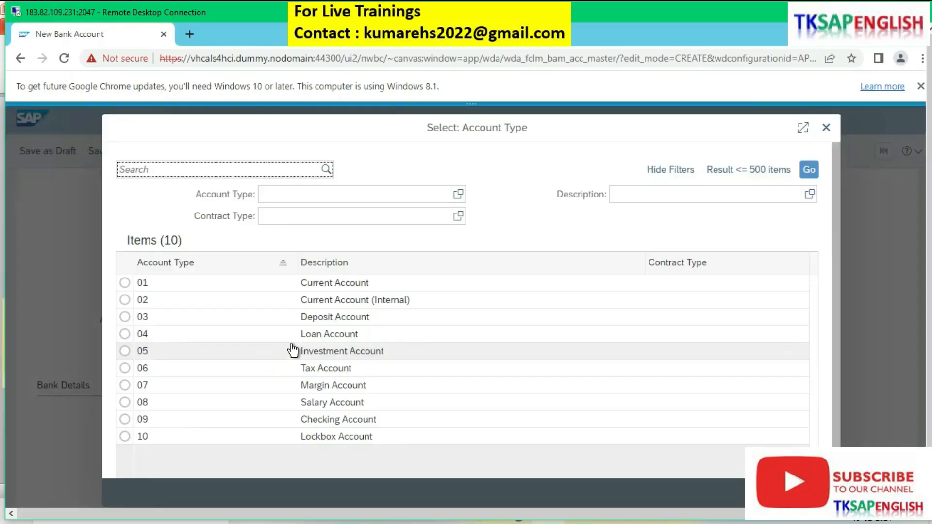
left_click(321, 402)
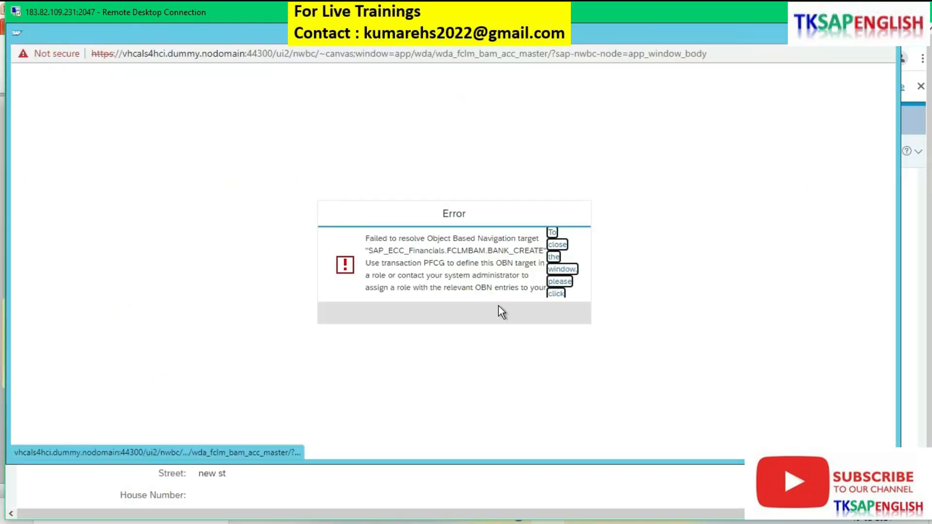
left_click(888, 30)
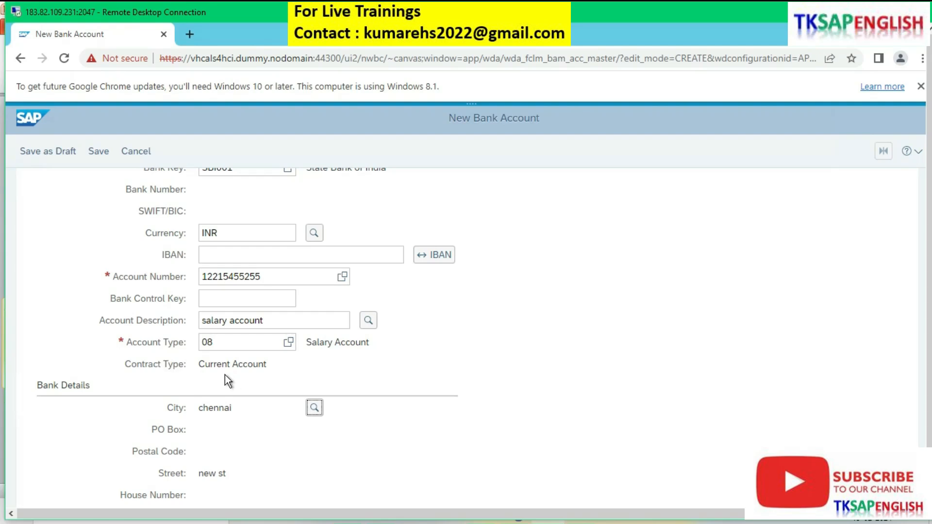
scroll(249, 384, "down", 1)
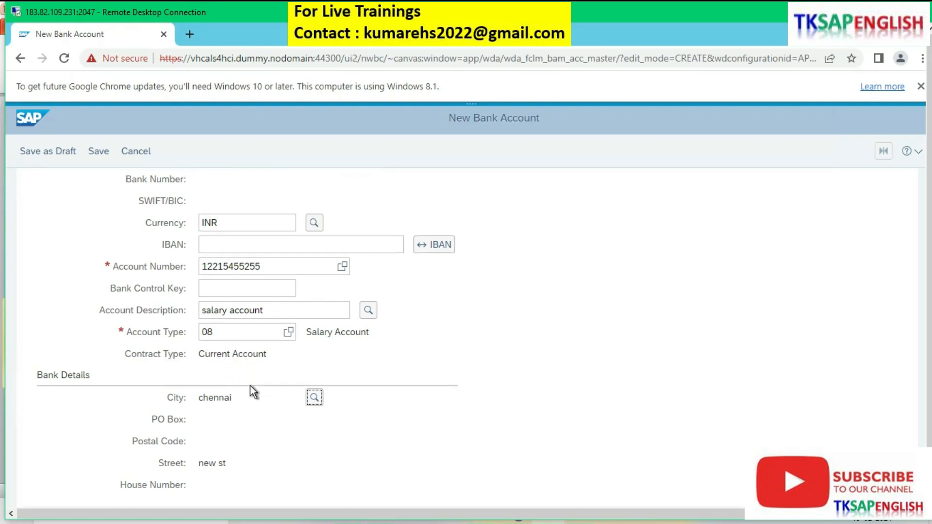
scroll(249, 385, "up", 5)
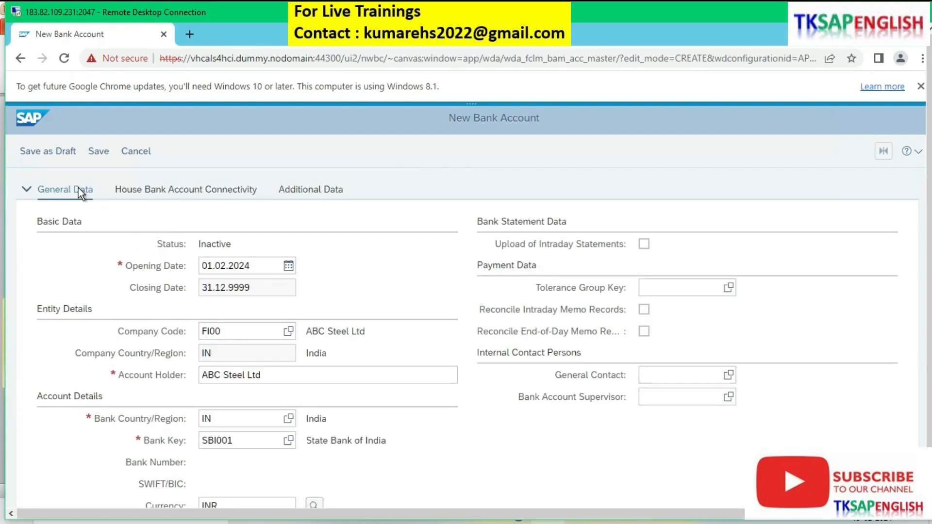
left_click(98, 151)
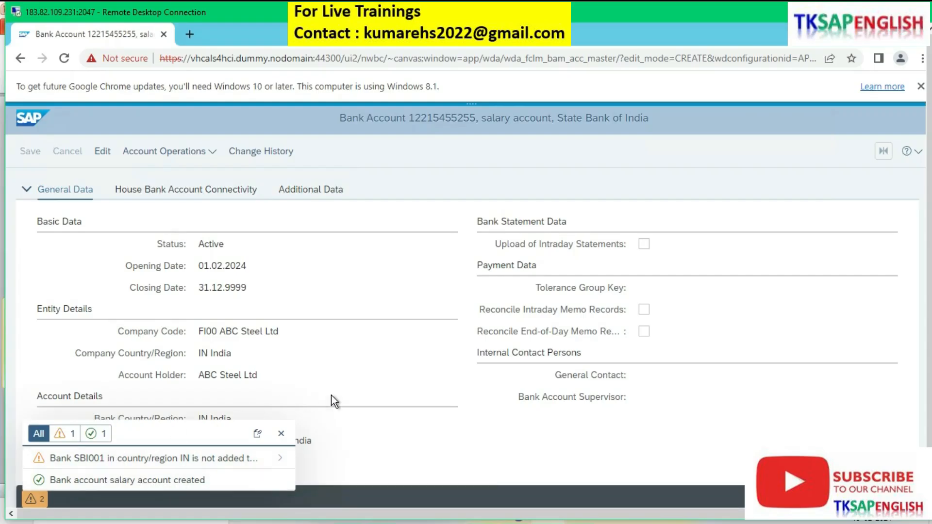
Step: Open the saved account's House Bank Account Connectivity for editing and add a connectivity entry
left_click(103, 151)
left_click(35, 151)
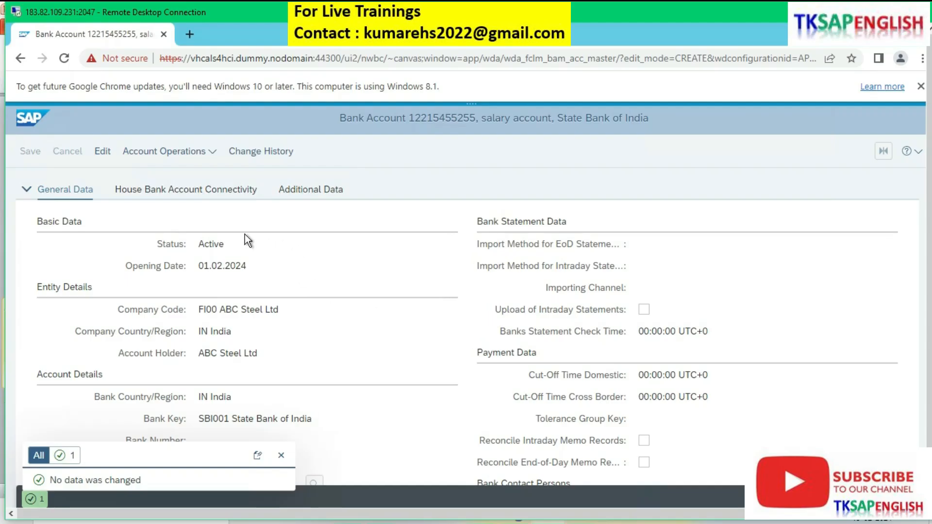
left_click(178, 196)
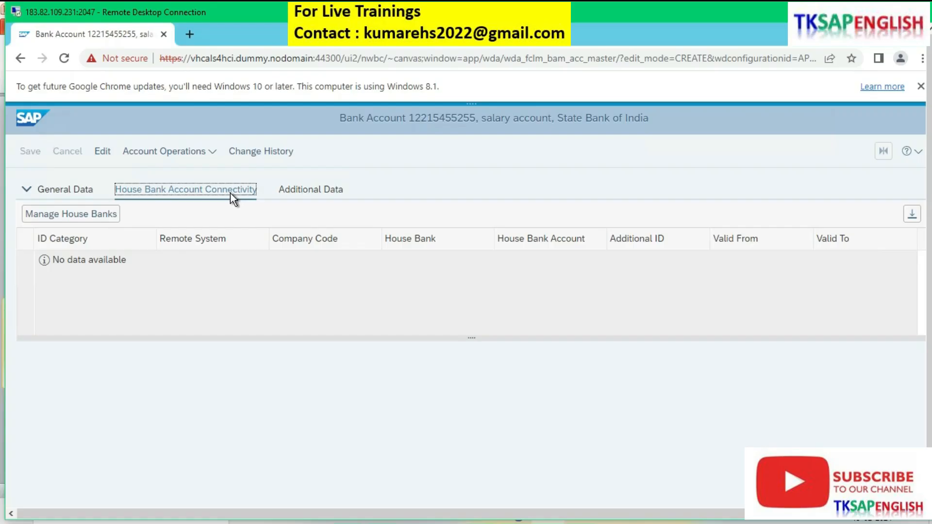
left_click(102, 153)
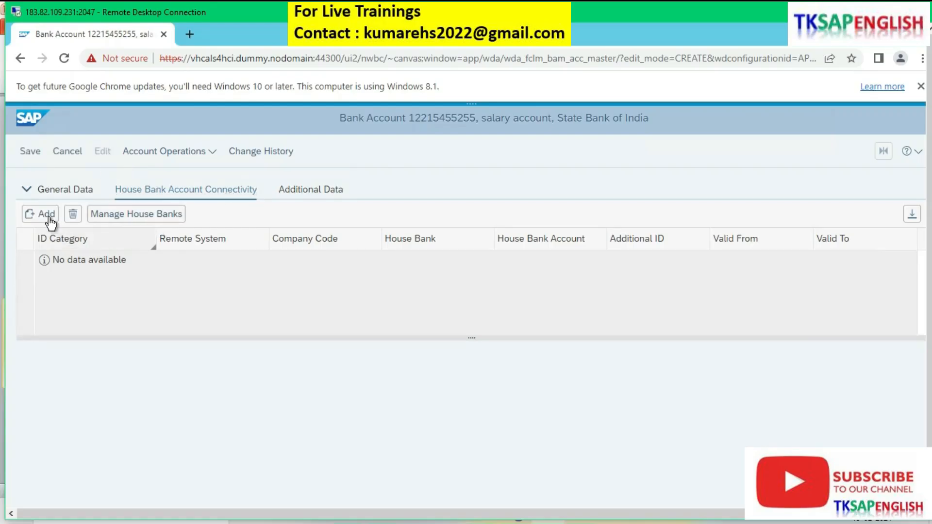
left_click(46, 218)
scroll(370, 339, "down", 1)
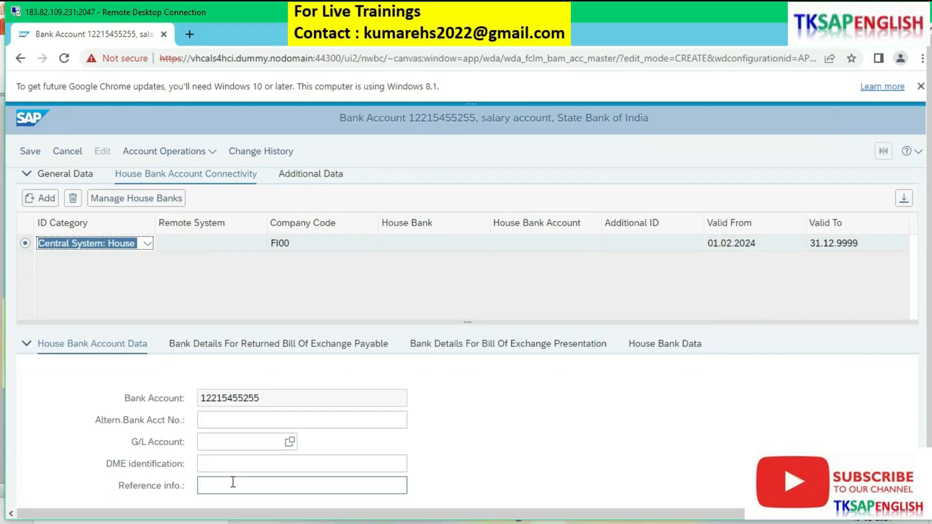
Step: Assign G/L account 100000 to the connectivity entry, finding it by account type within chart of accounts FICA
left_click(290, 442)
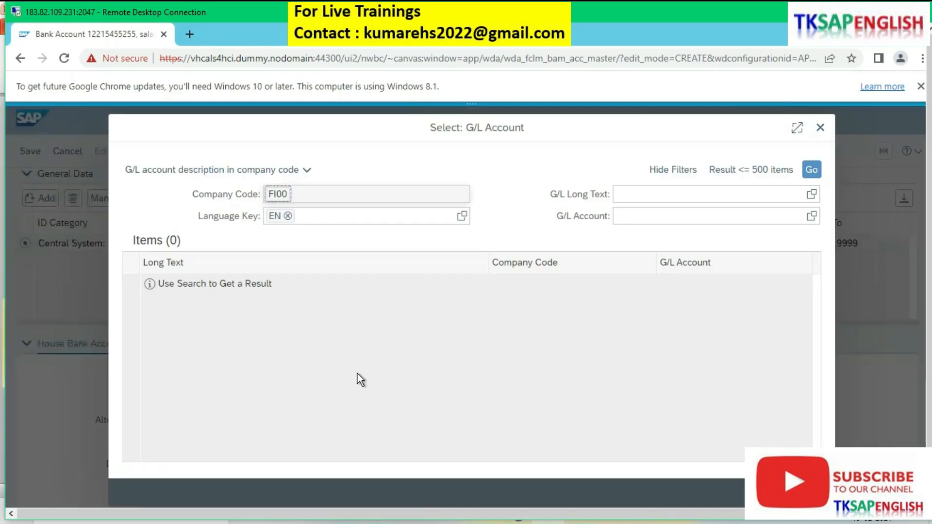
left_click(306, 170)
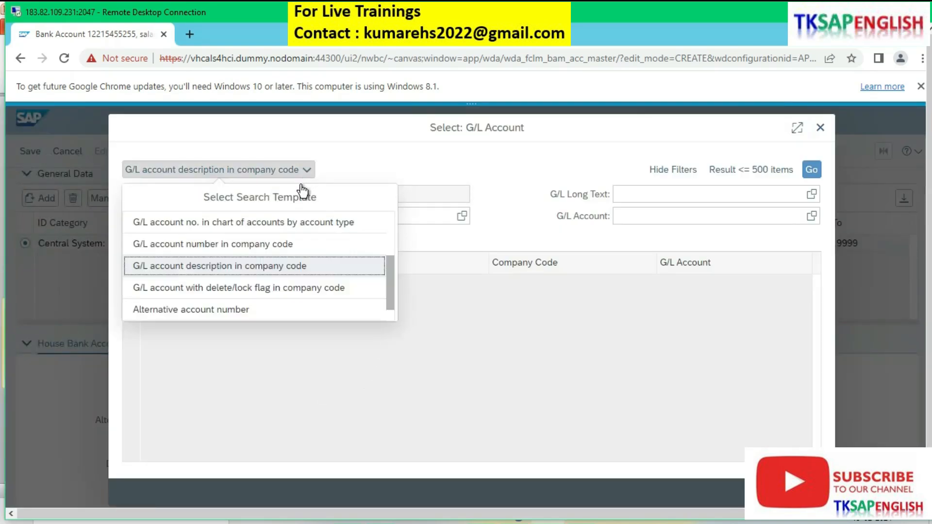
left_click(284, 226)
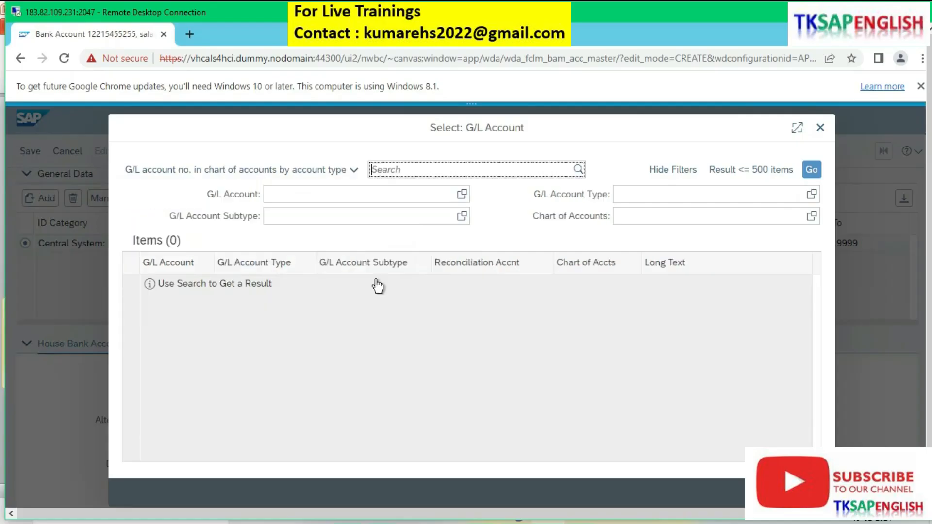
left_click(811, 215)
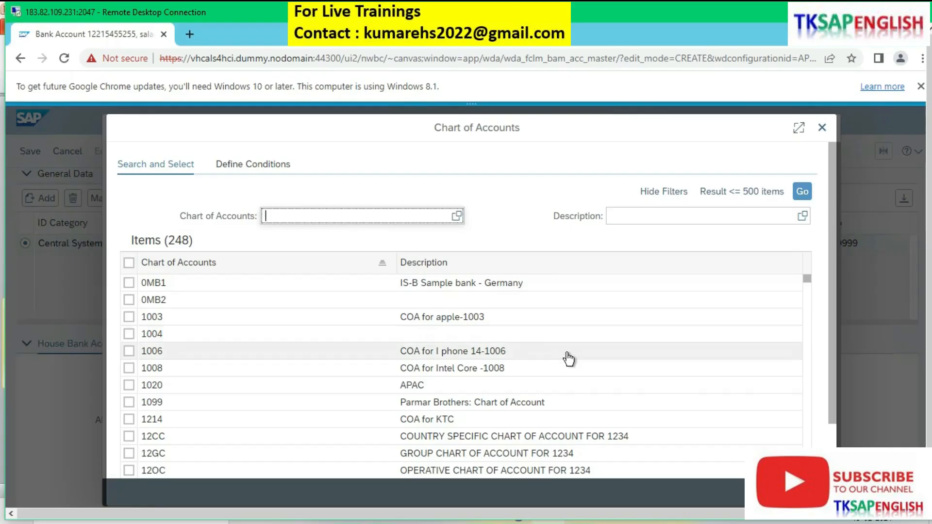
scroll(555, 350, "down", 7)
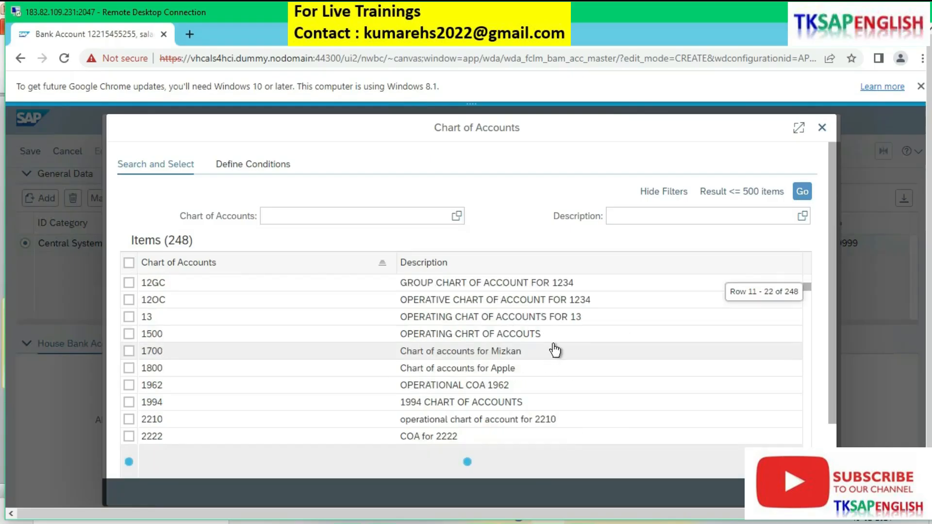
scroll(553, 346, "down", 15)
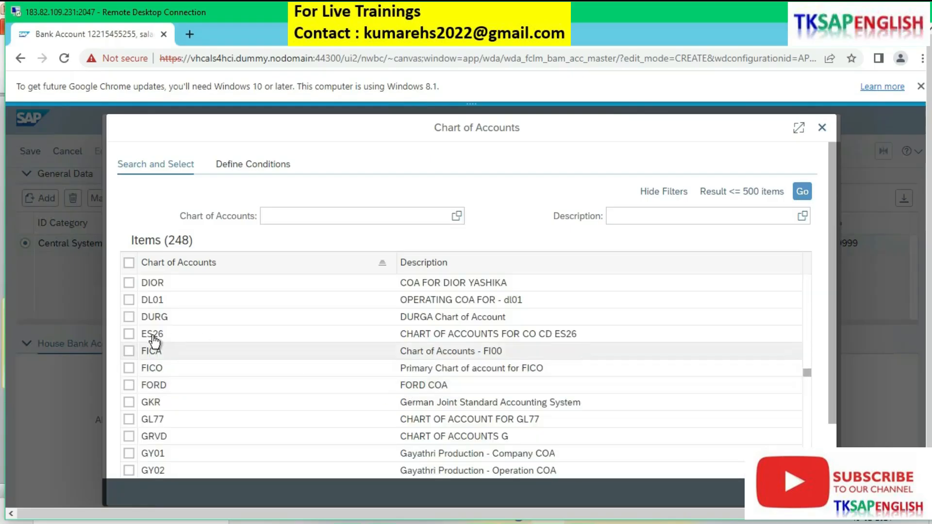
left_click(129, 351)
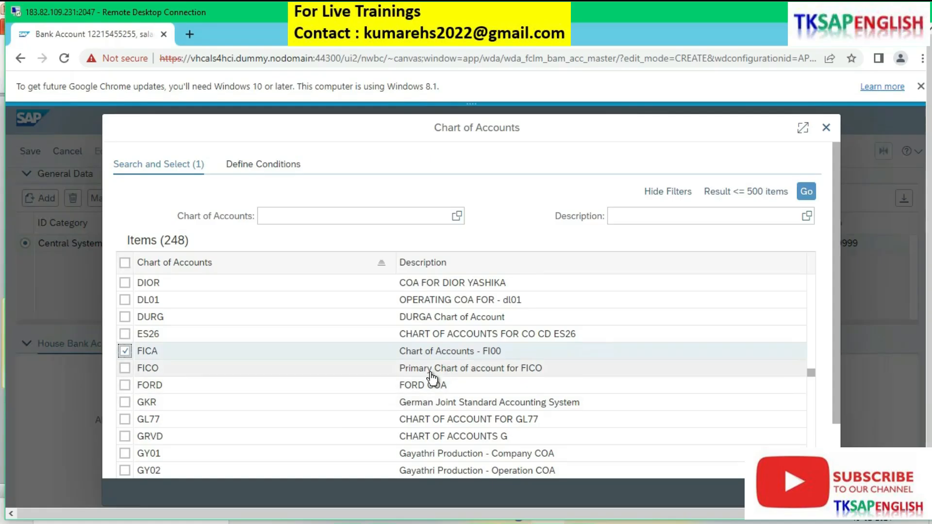
left_click(784, 493)
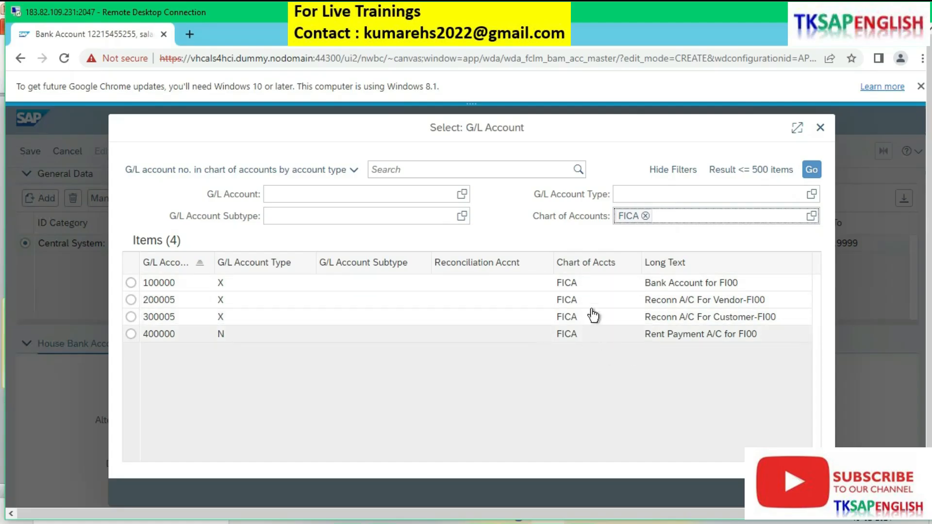
left_click(672, 285)
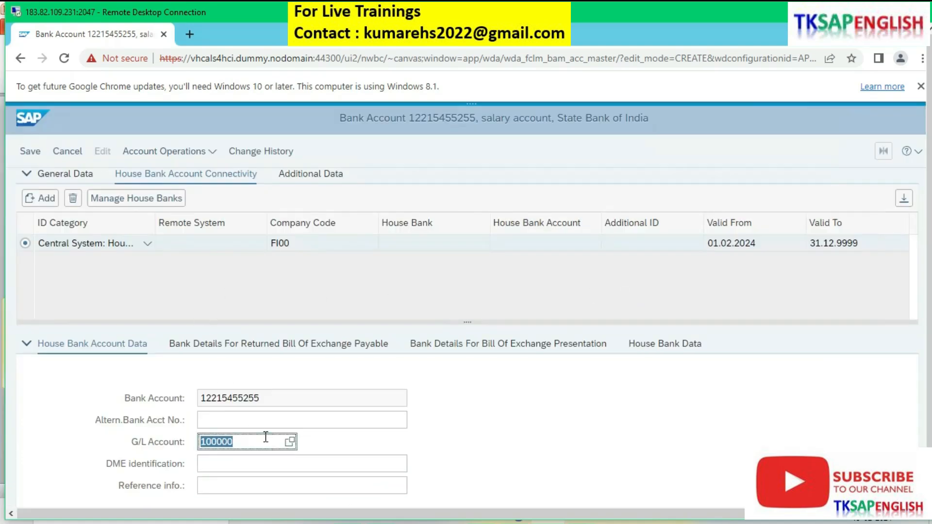
left_click(250, 442)
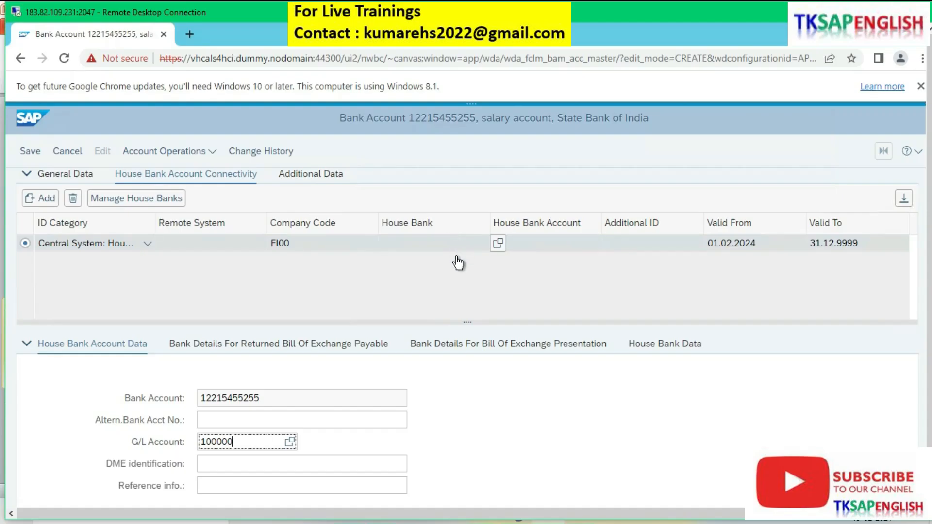
left_click(423, 245)
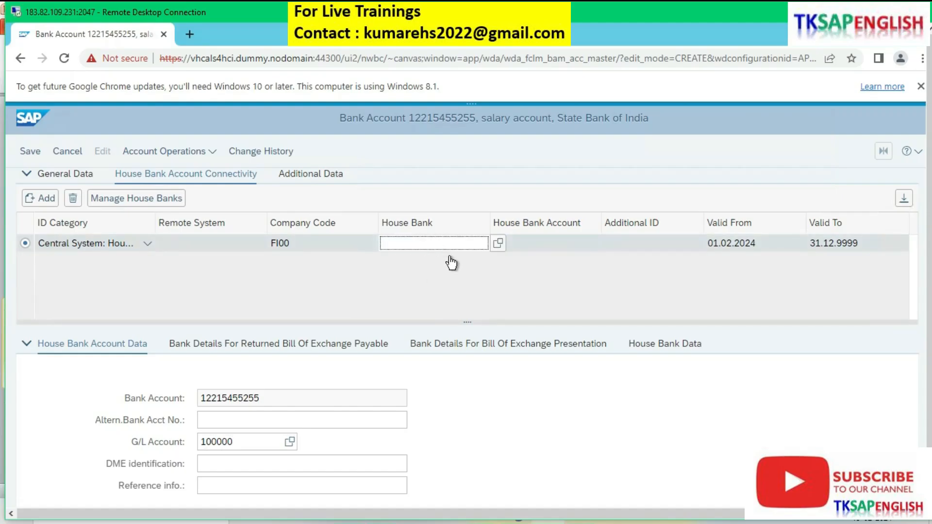
left_click(532, 246)
left_click(616, 245)
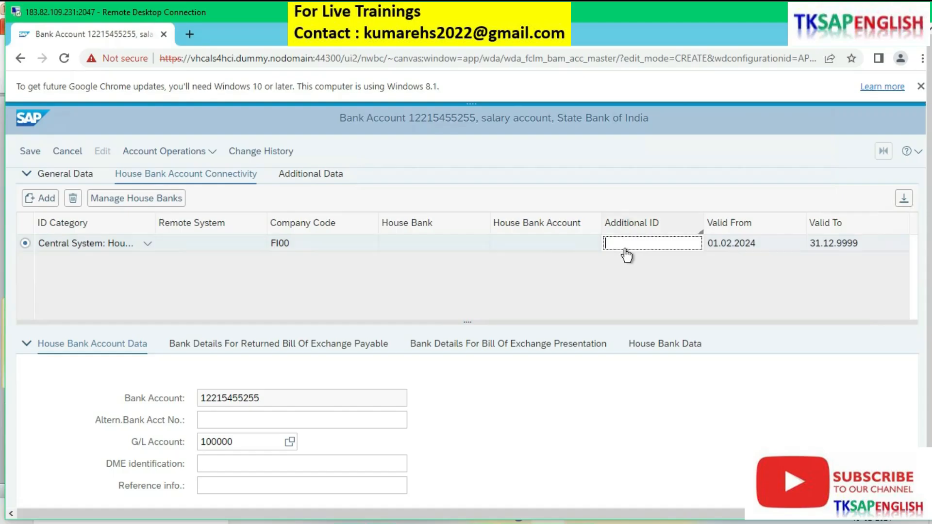
left_click(458, 245)
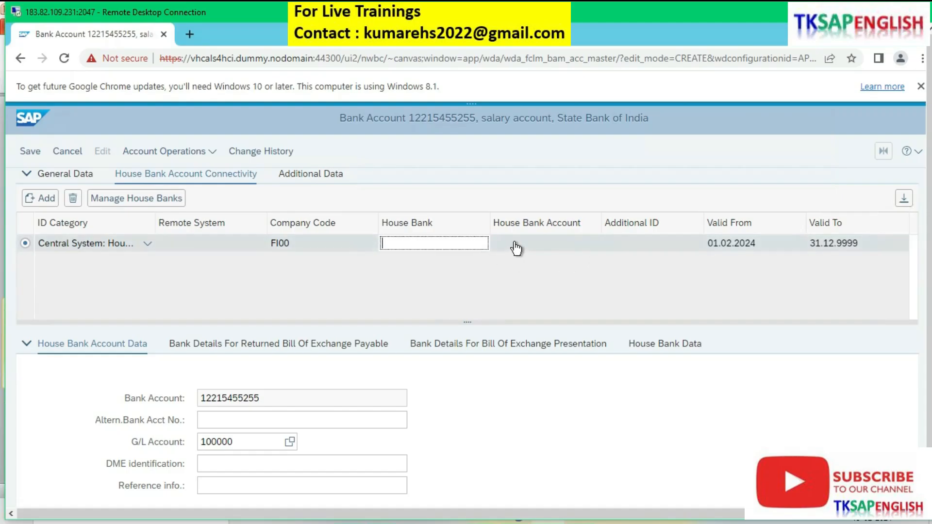
type("s")
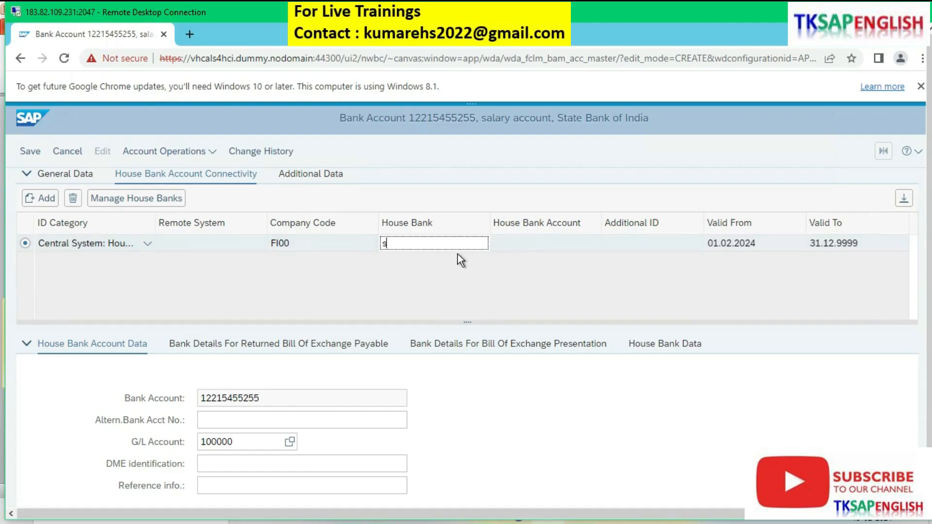
type("bi")
key("Tab")
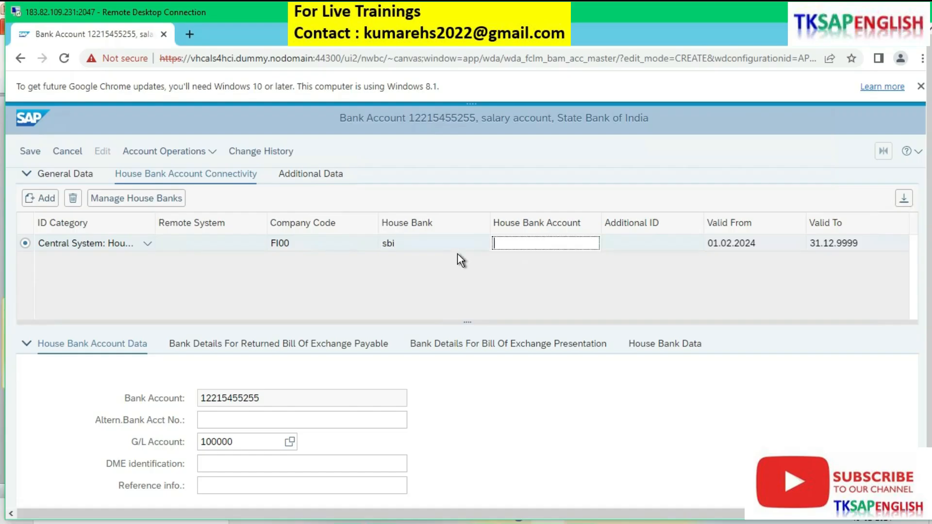
left_click(451, 247)
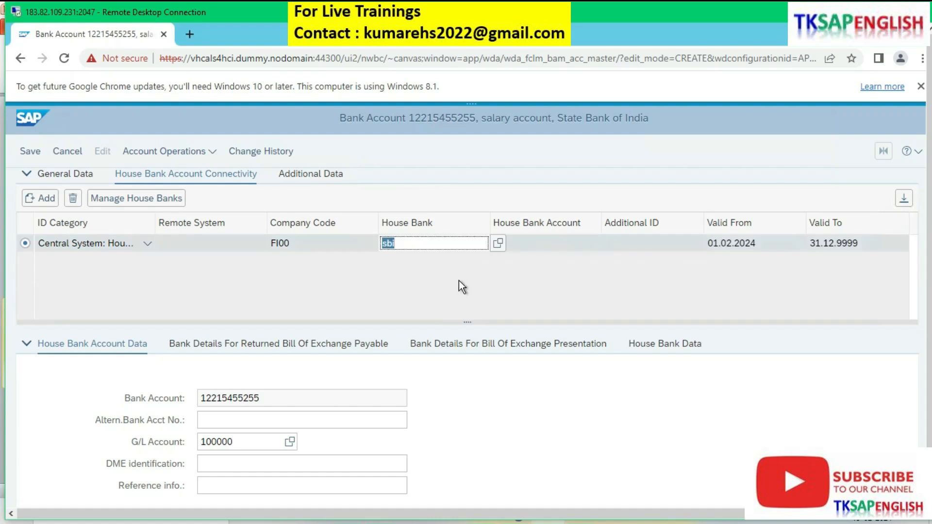
key("BackSpace")
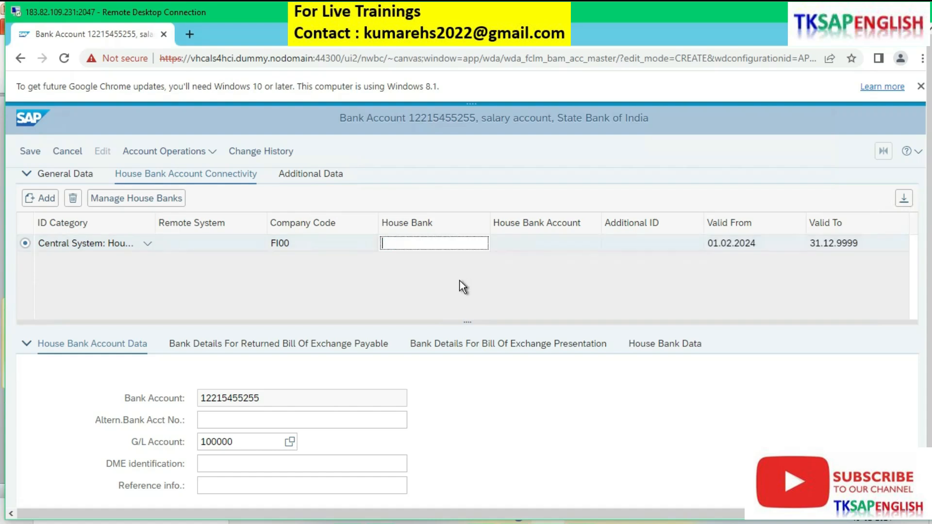
Step: Try to save the connectivity entry with only SBI1 as its additional ID
left_click(628, 243)
type("sbi1")
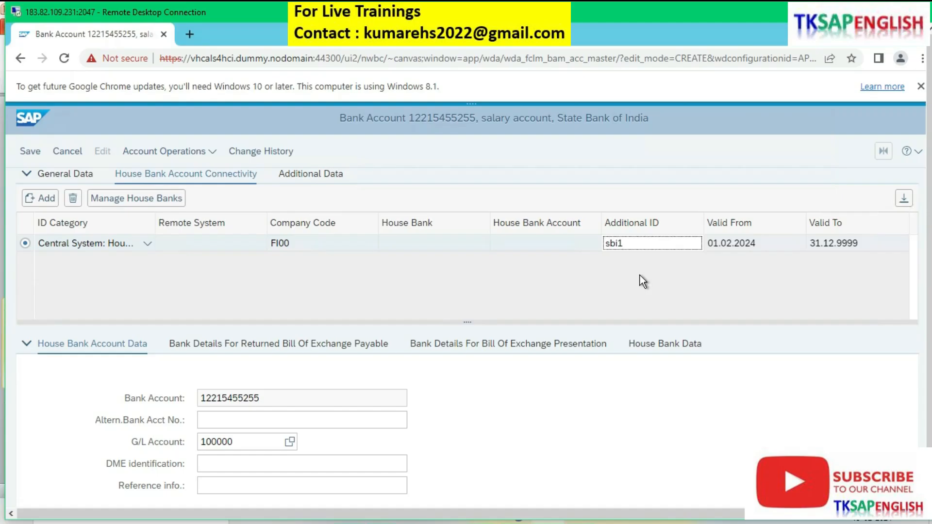
key("ctrl+a")
left_click(30, 151)
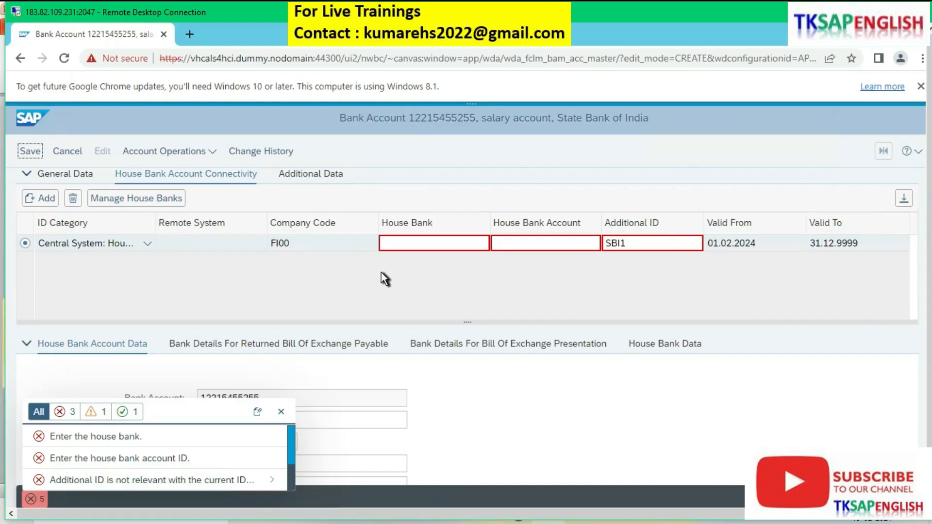
Step: Set the entry's house bank to SBI and house bank account to SBI1, leave the additional ID empty and try to save
left_click(453, 246)
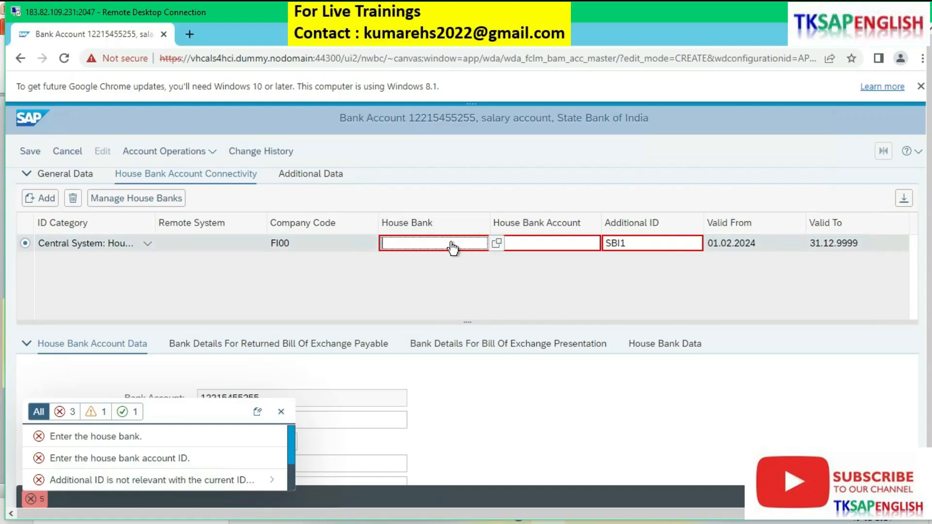
type("sbi")
key("Tab")
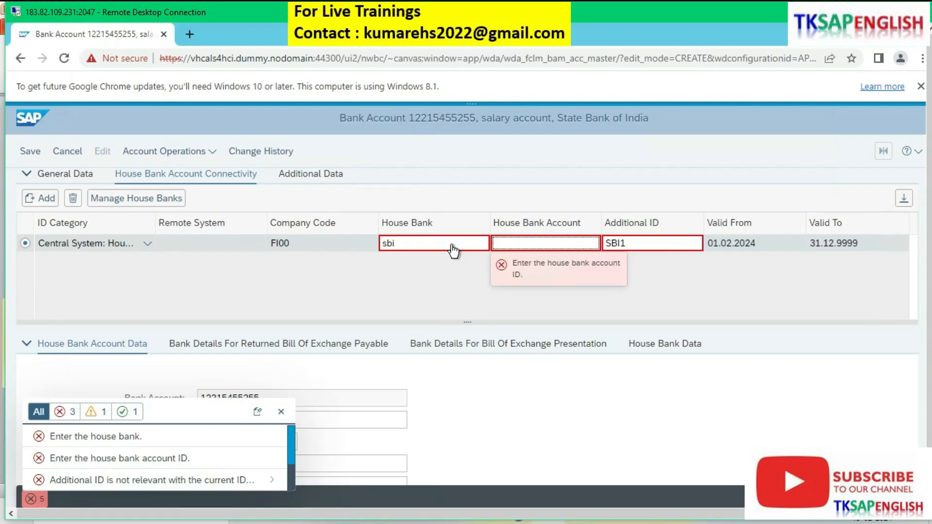
type("sbi1")
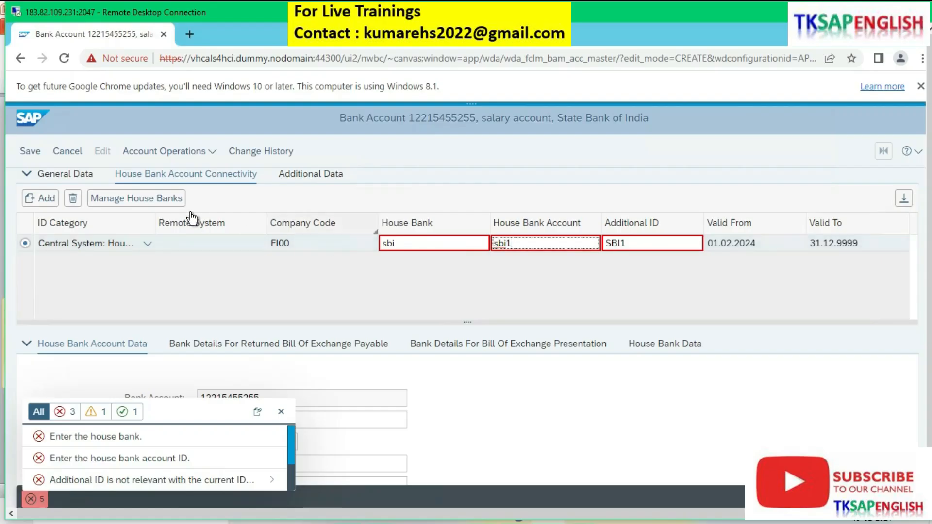
left_click(31, 152)
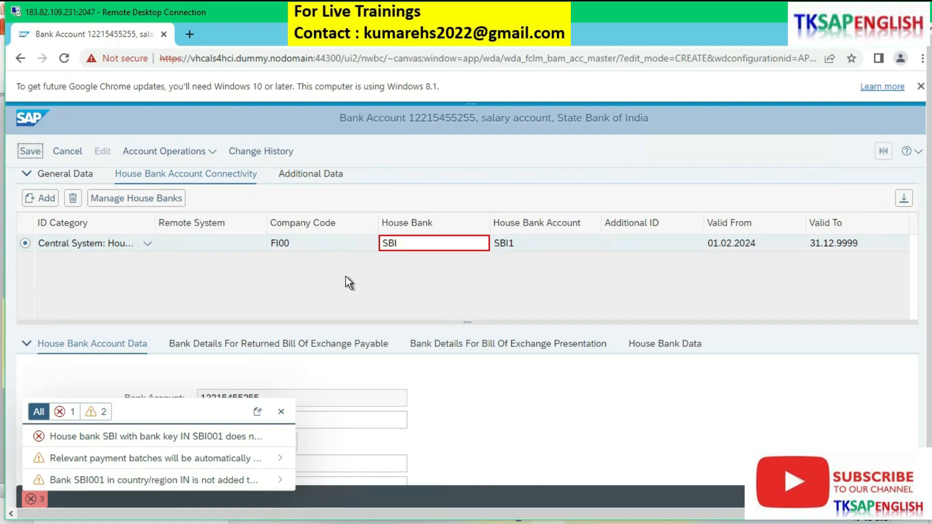
left_click(30, 151)
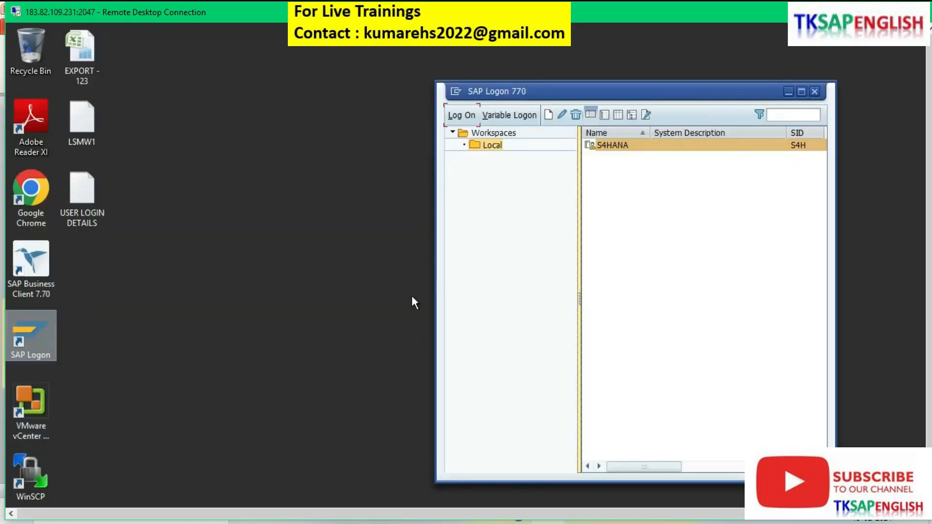
Step: Switch to the SAP GUI session, return to the SBI house bank details and save them under customizing request S4HK905666
left_click(887, 12)
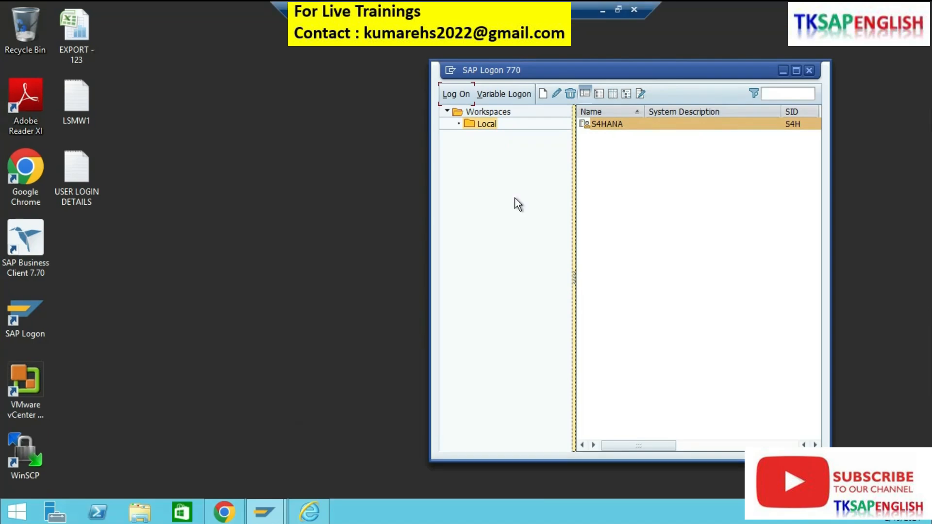
mouse_move(266, 517)
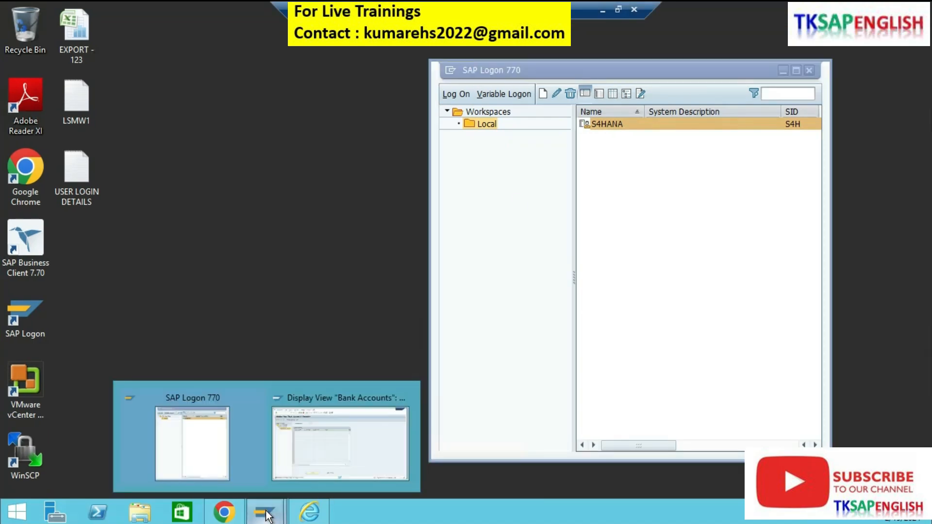
left_click(321, 458)
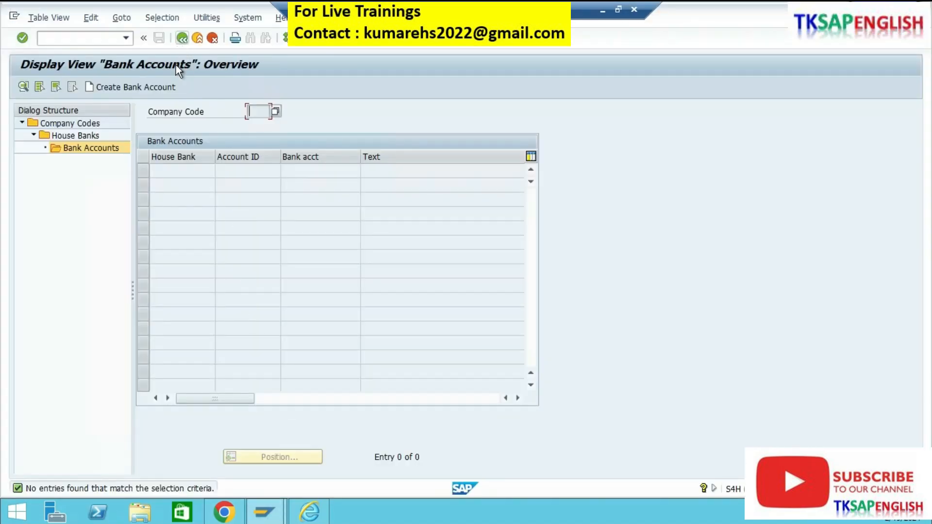
left_click(181, 38)
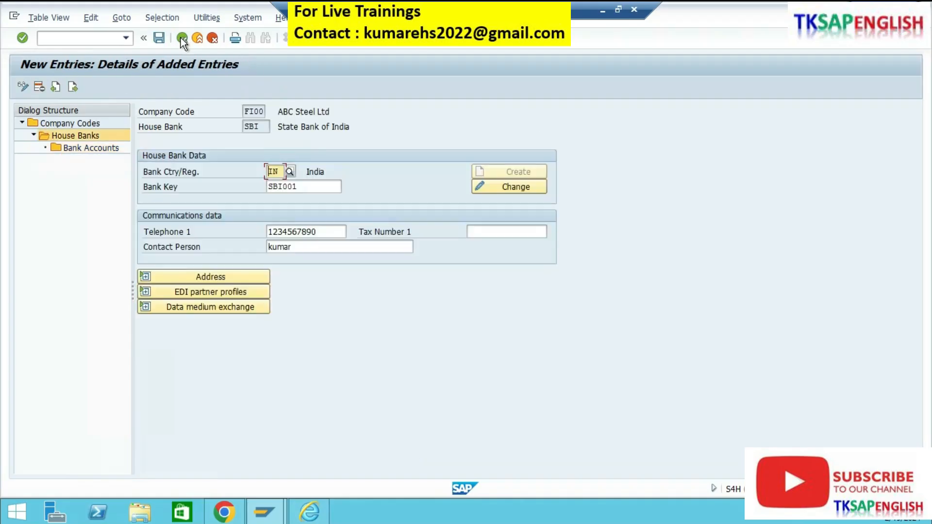
left_click(159, 38)
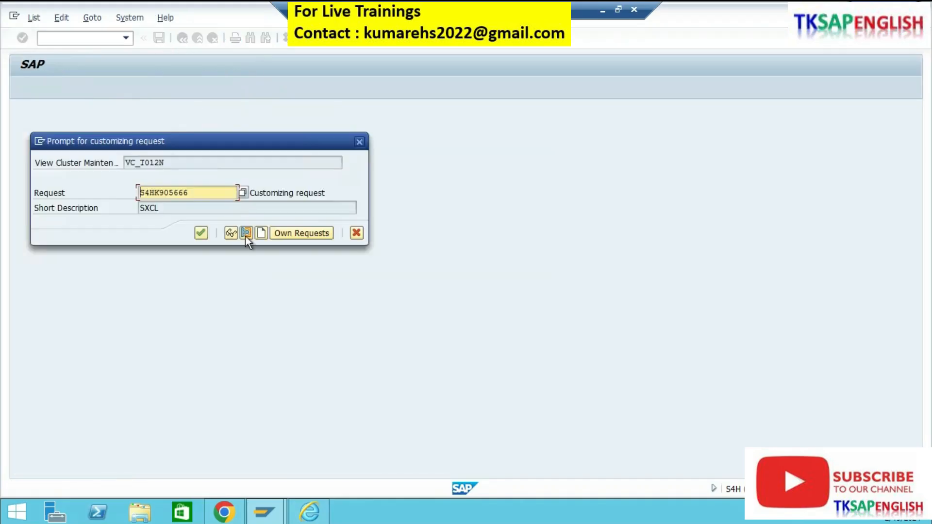
left_click(200, 237)
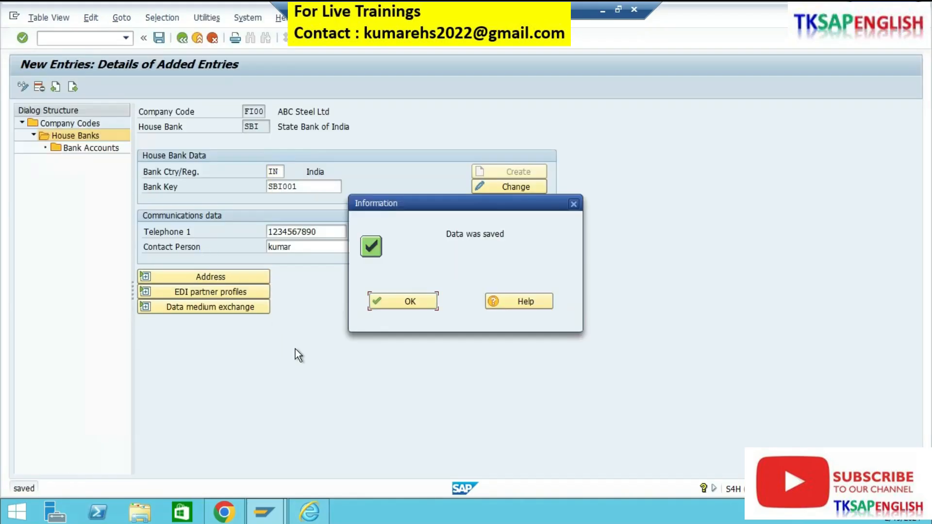
left_click(389, 307)
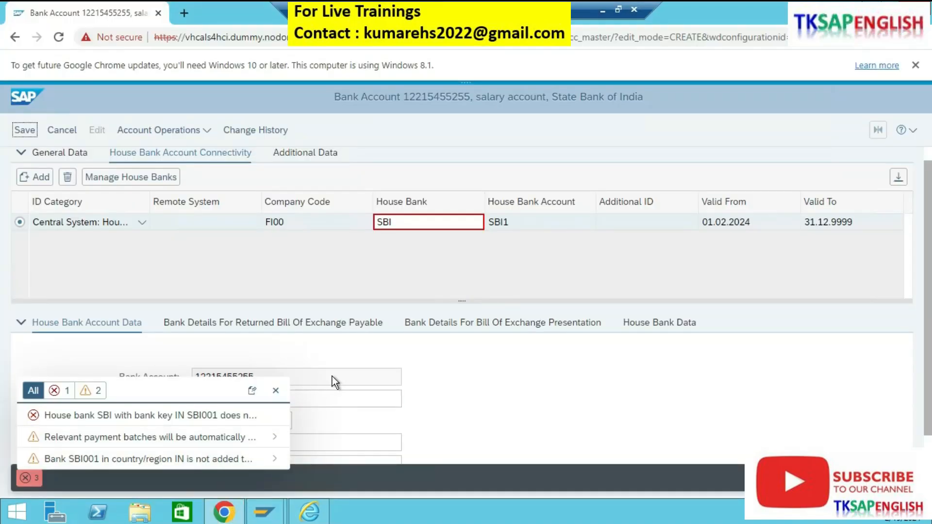
Step: Back in the browser, save the bank account with its connectivity entry, and repeat the save from edit mode
left_click(24, 137)
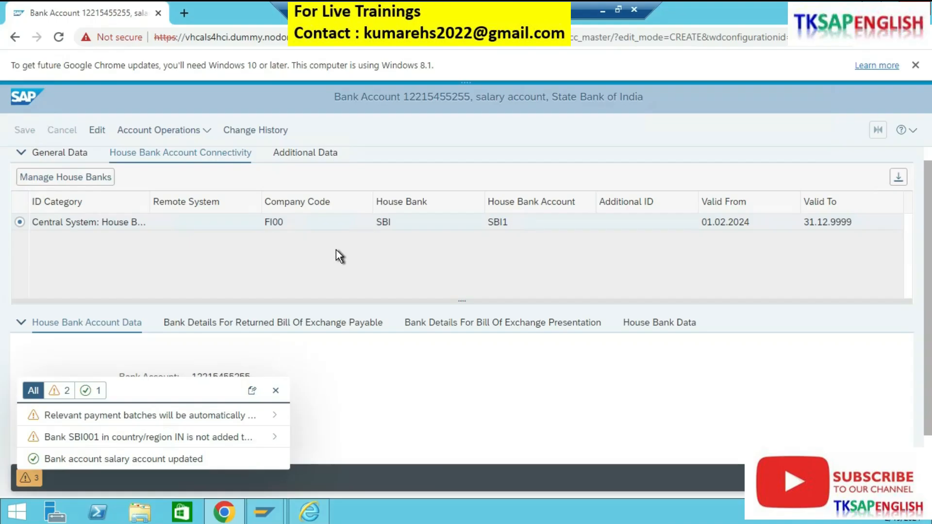
left_click(97, 130)
left_click(24, 130)
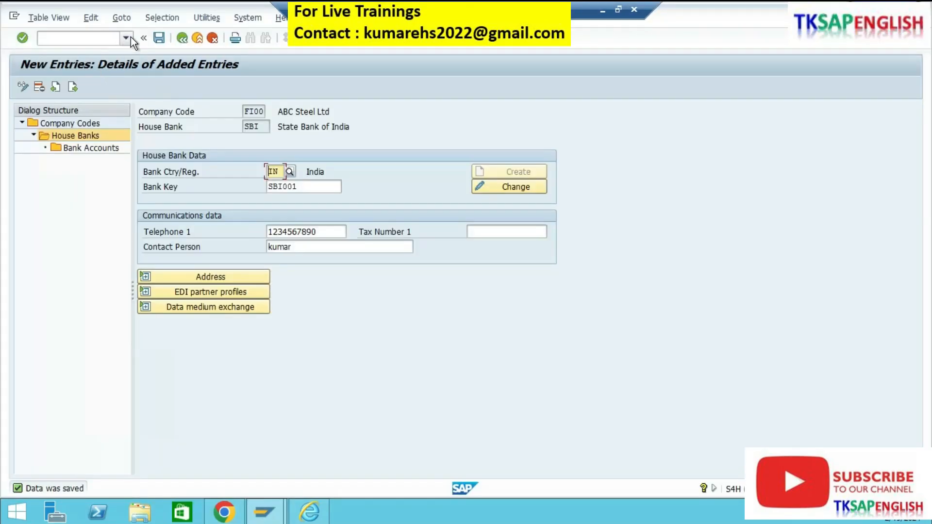
Step: In the SAP GUI session, go back to SAP Easy Access and reopen house bank maintenance at the company codes overview
left_click(181, 40)
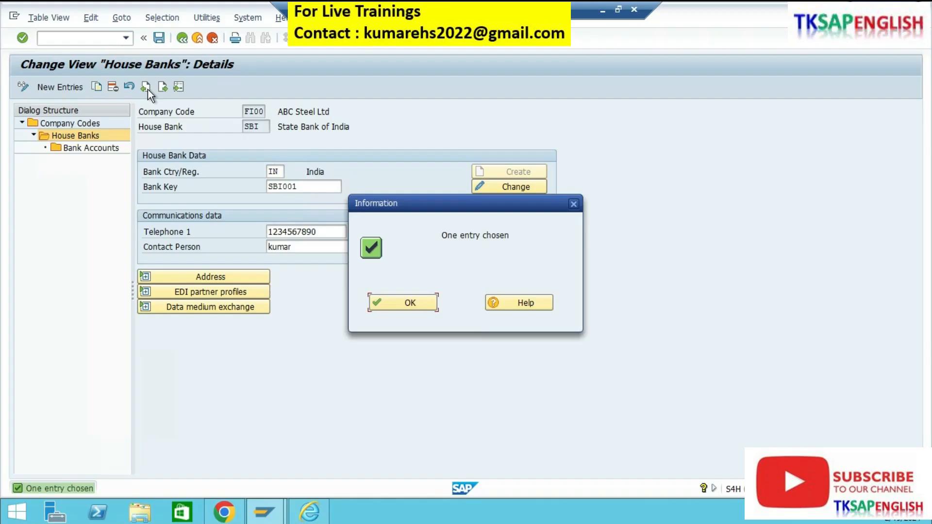
left_click(181, 40)
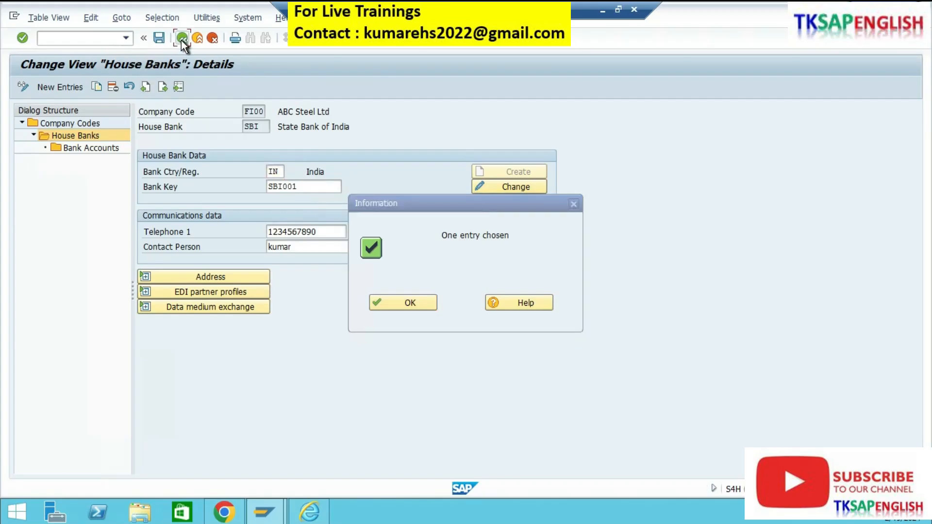
left_click(181, 39)
left_click(182, 40)
left_click(126, 38)
left_click(97, 47)
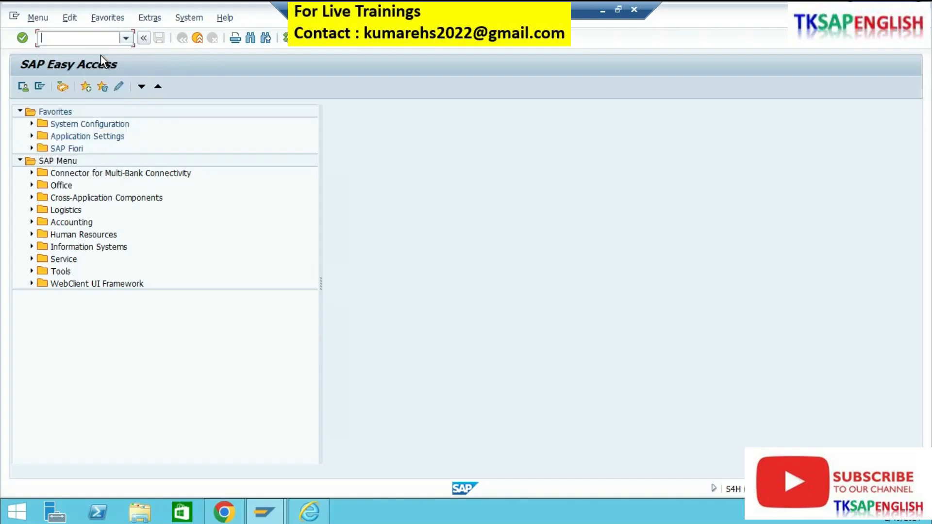
left_click(98, 43)
key("Return")
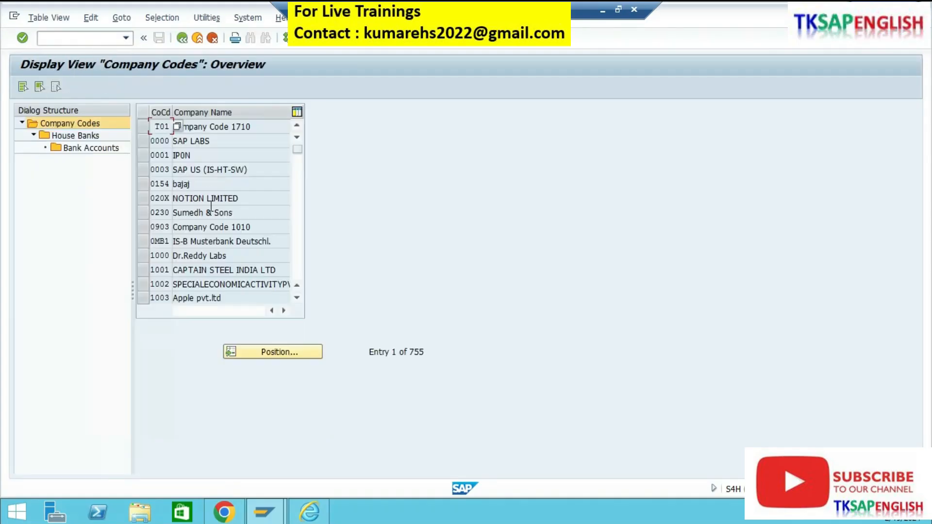
Step: Find company code FI00, open its house bank SBI and display the details of its bank account
left_click(263, 350)
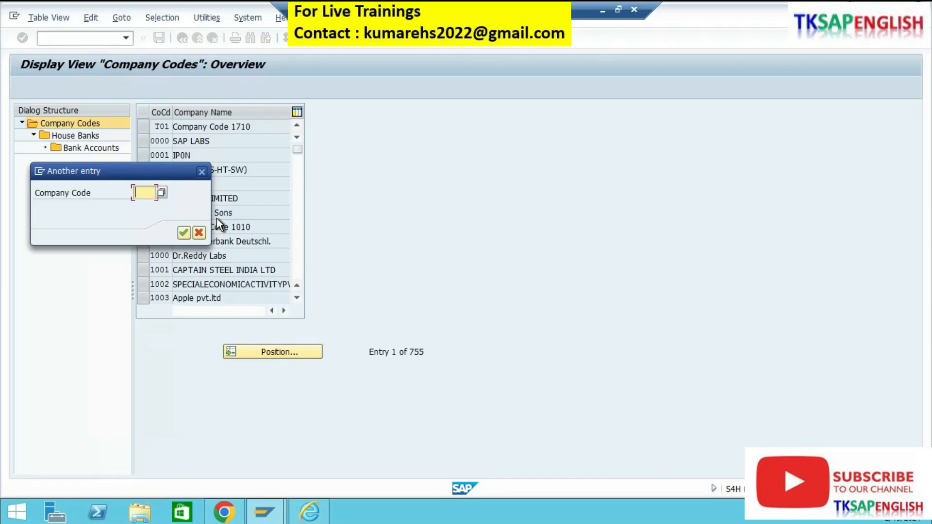
type("FI00")
key("Return")
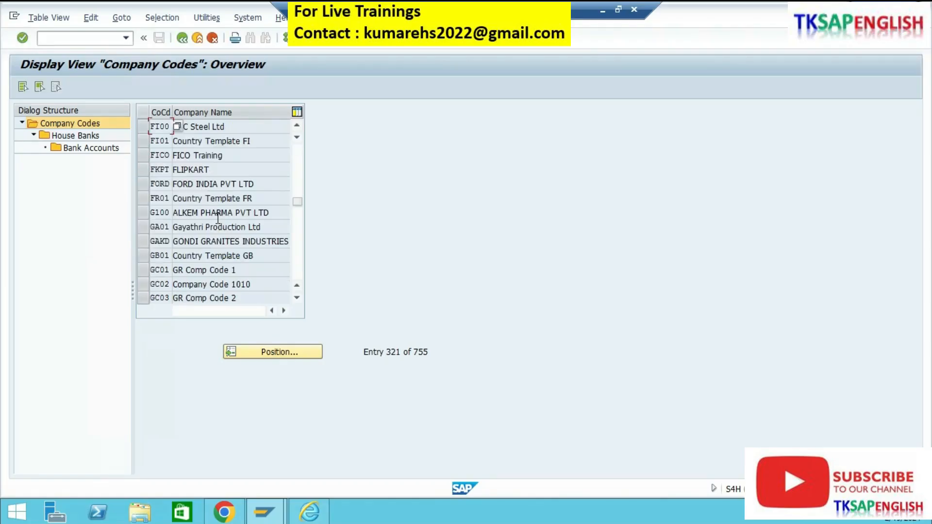
left_click(145, 128)
double_click(83, 138)
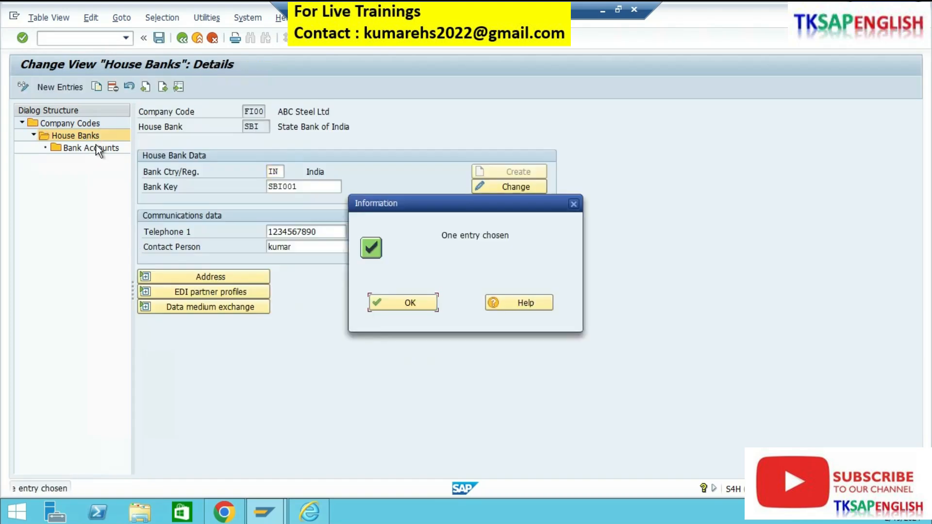
left_click(389, 303)
double_click(104, 148)
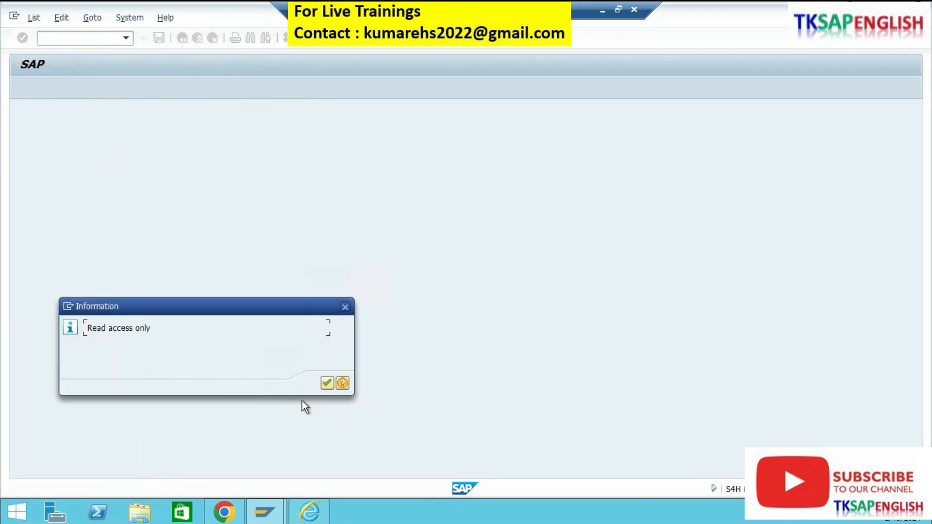
left_click(327, 384)
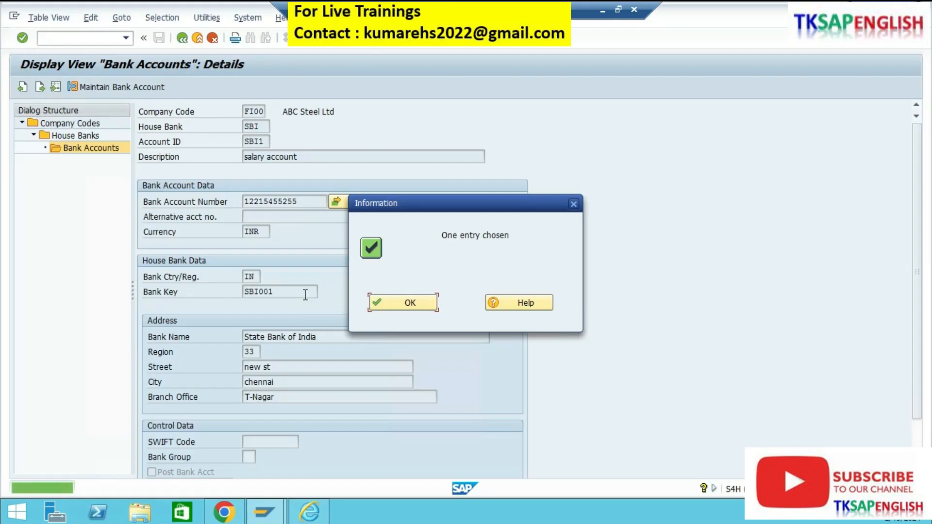
left_click(373, 303)
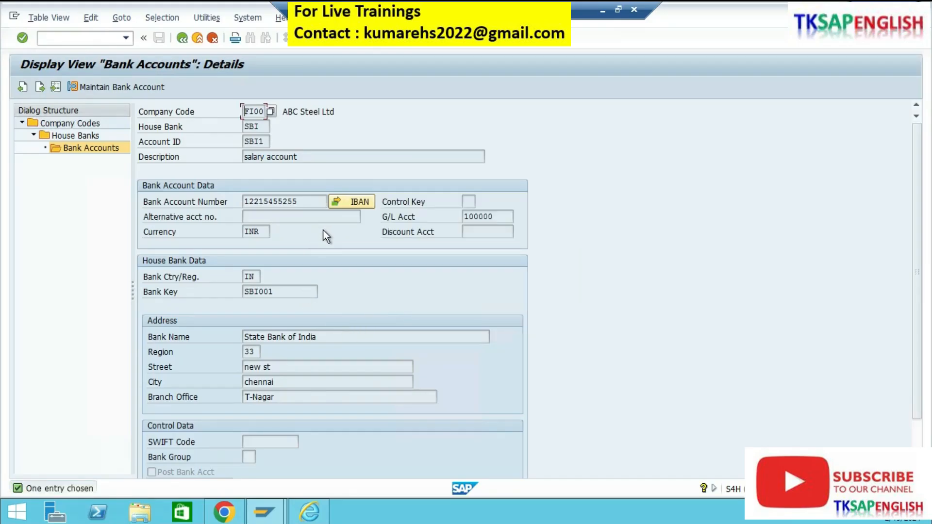
Step: Examine the bank account's house bank, account ID, description, account number, bank key and branch office
left_click(306, 203)
left_click(261, 128)
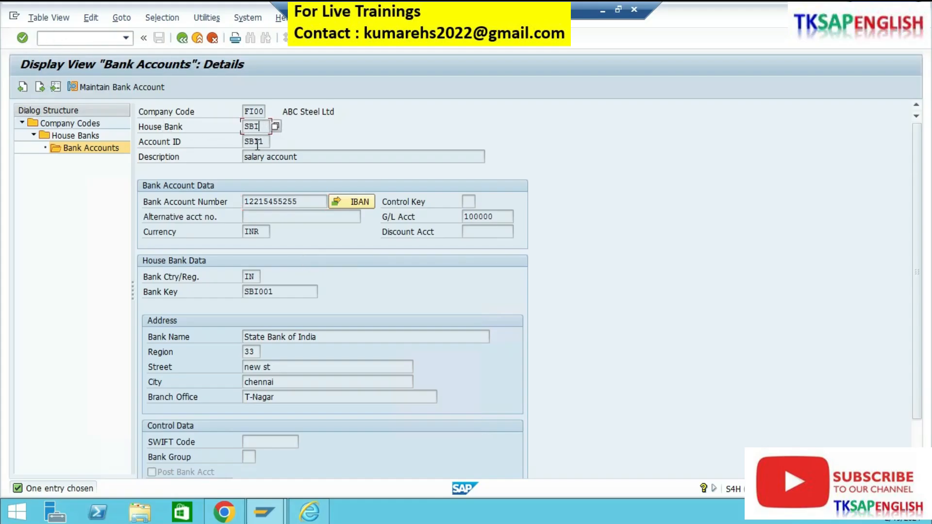
left_click(262, 141)
left_click(306, 155)
left_click(287, 293)
left_click(291, 395)
left_click_drag(312, 201, 255, 199)
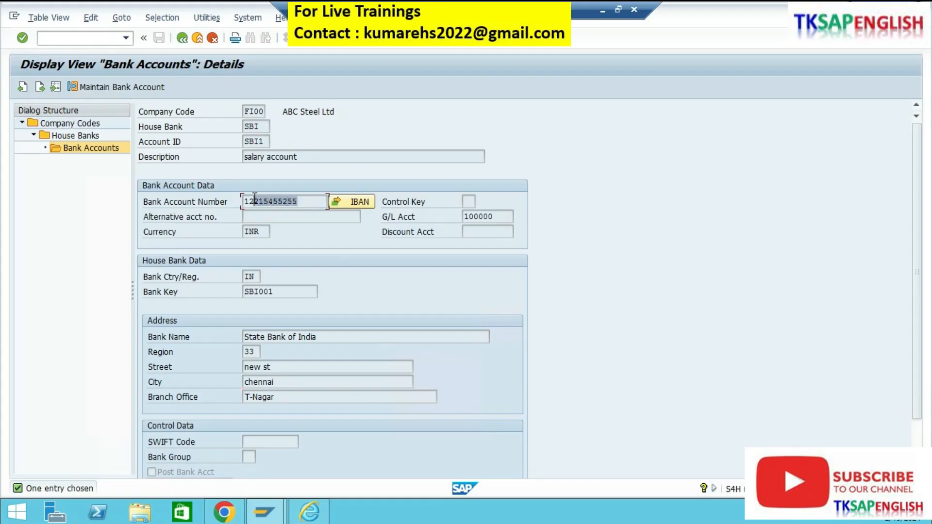
left_click(269, 141)
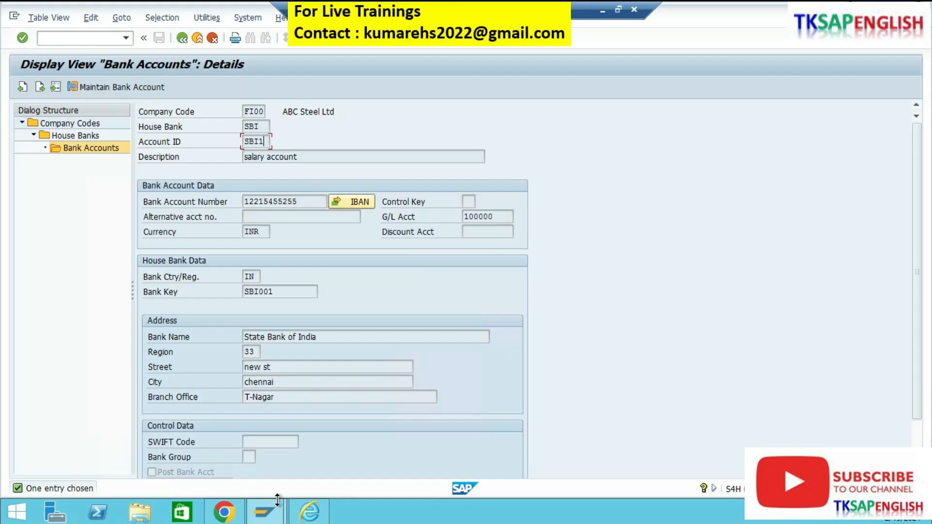
Step: Switch to the bank account page in Chrome and start a new bank account at its General Data
mouse_move(224, 510)
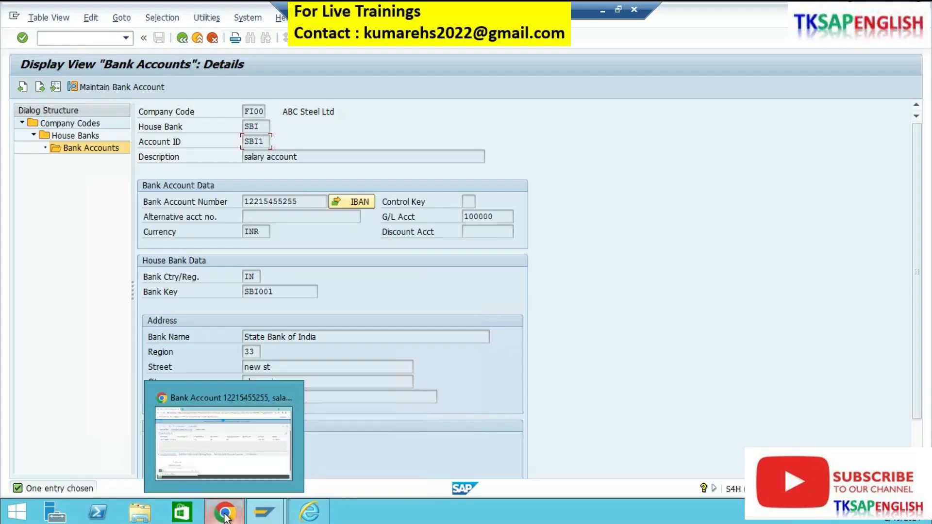
left_click(220, 463)
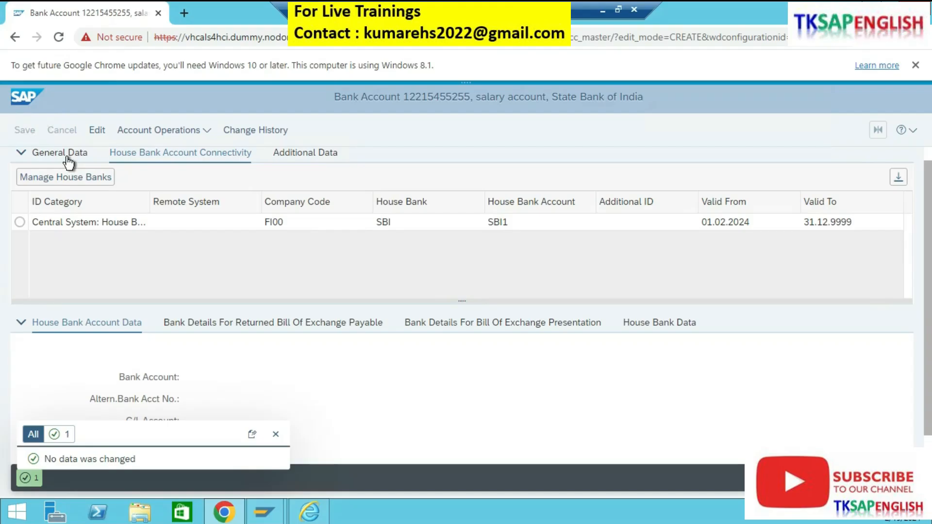
left_click(208, 132)
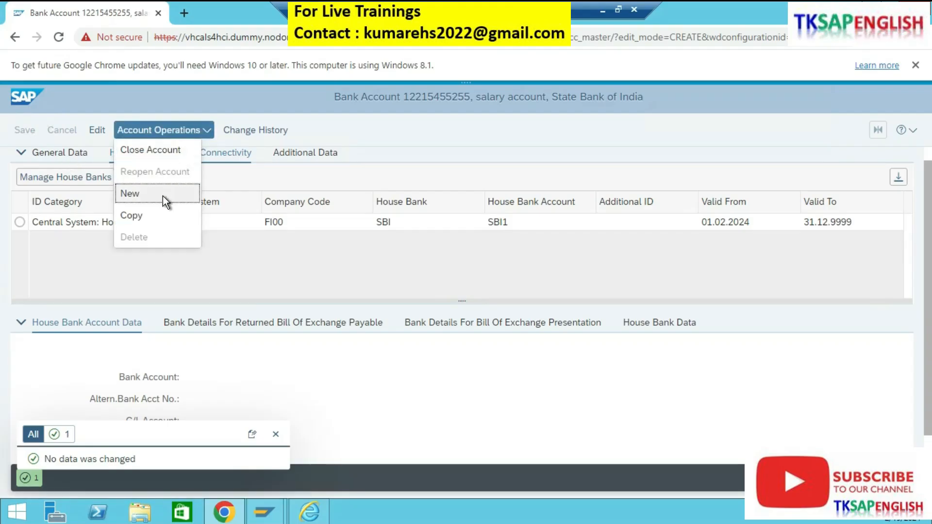
left_click(162, 195)
left_click(65, 156)
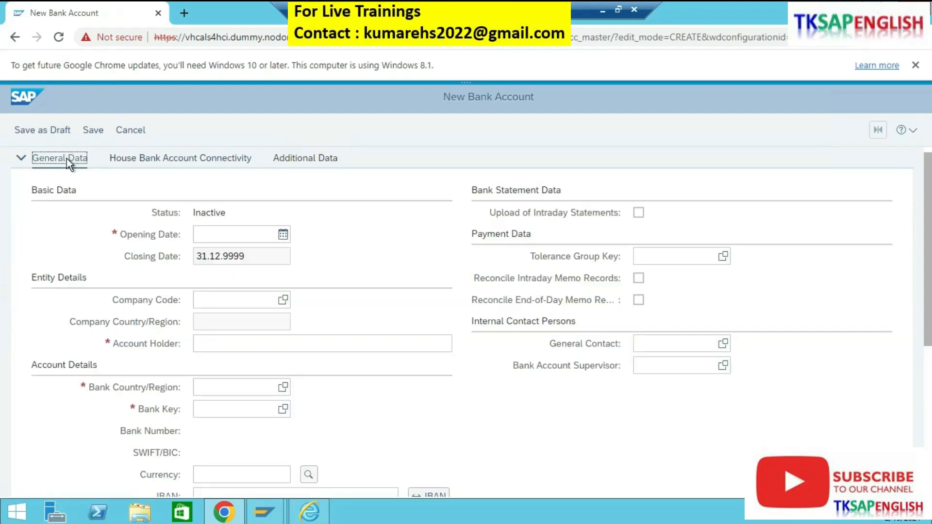
Step: Set the new bank account's opening date to 01.02.2024 and its company code to FI00
left_click(283, 237)
left_click(295, 300)
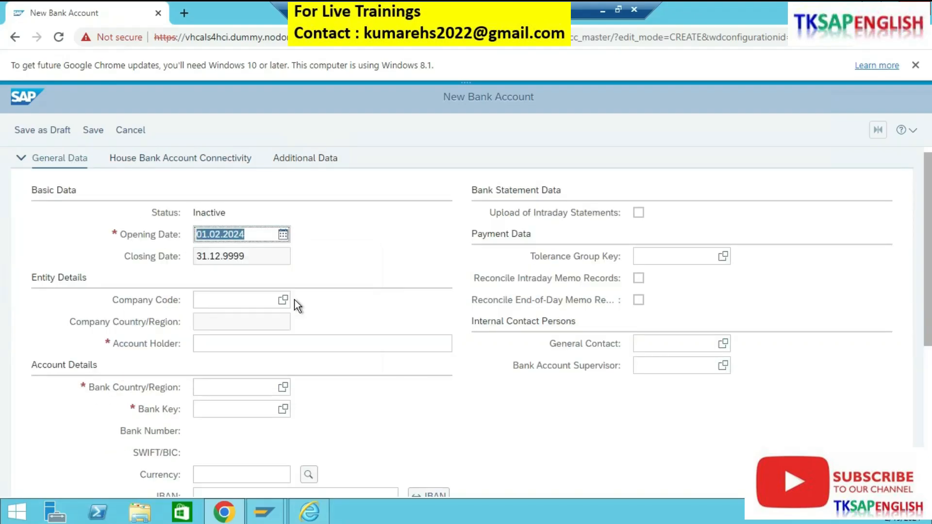
left_click(251, 298)
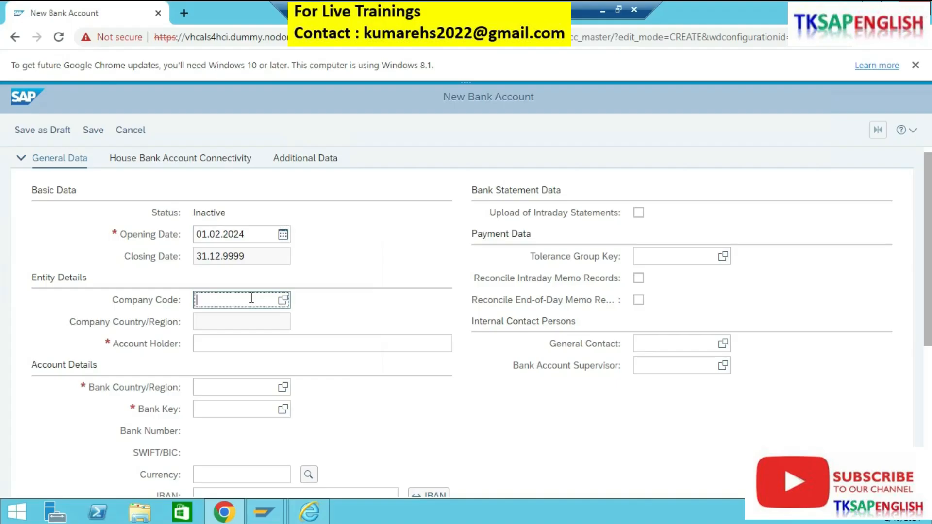
type("fi00")
key("Return")
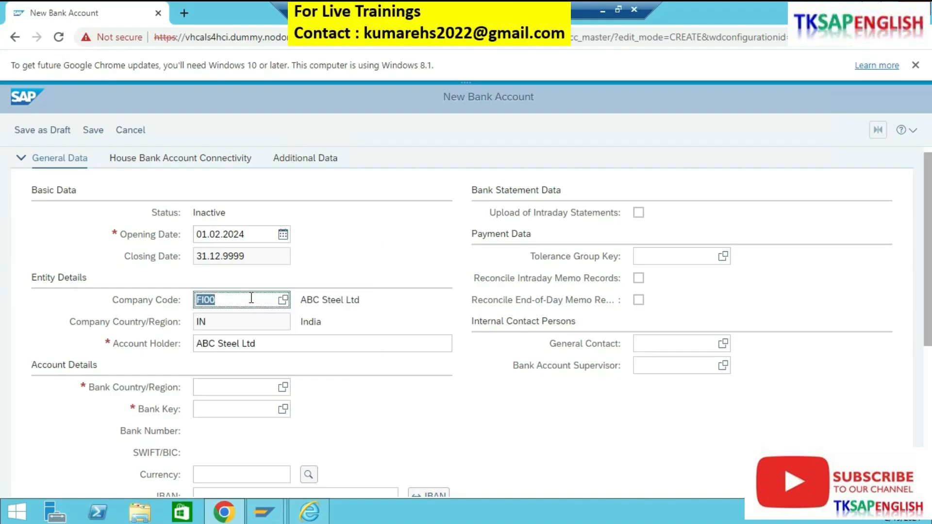
Step: In the account details, set the bank country to IN, the bank key to sbi001 and the currency to INR
scroll(277, 334, "down", 4)
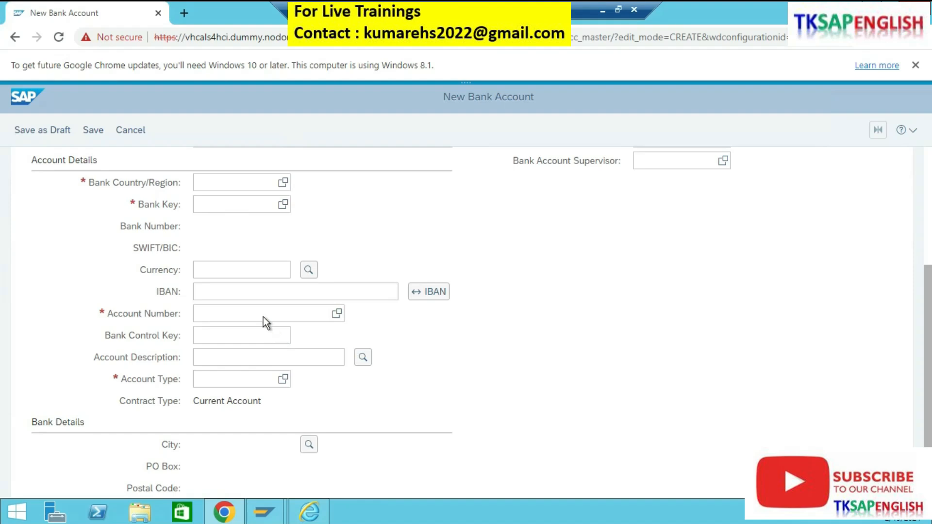
left_click(232, 270)
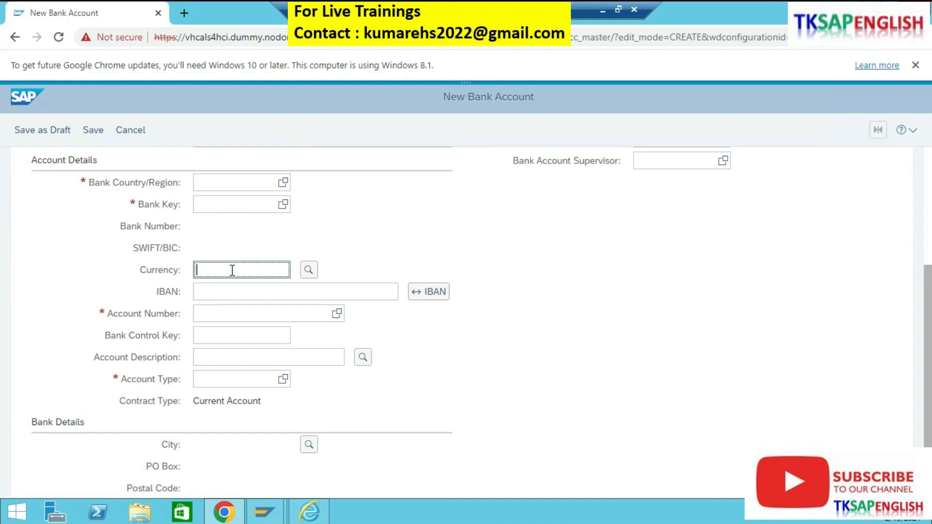
left_click(229, 182)
type("in")
left_click(232, 201)
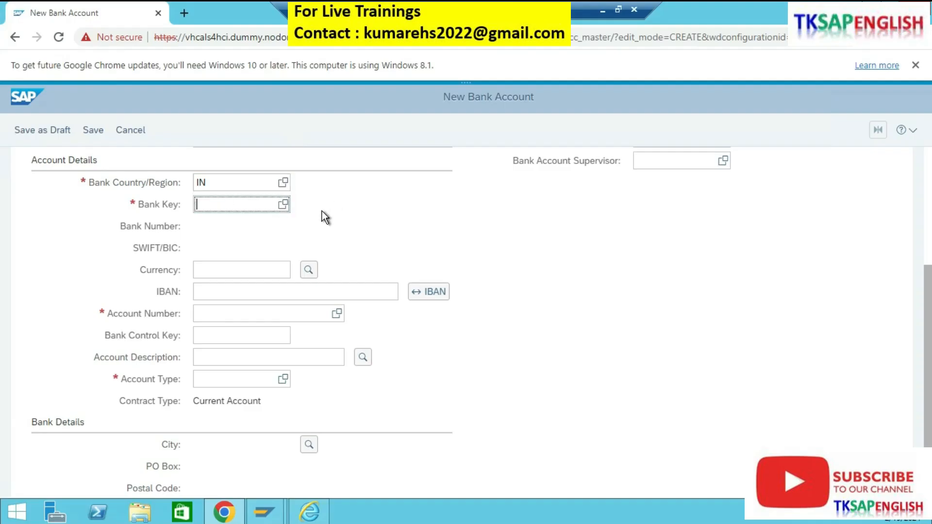
type("sbi00")
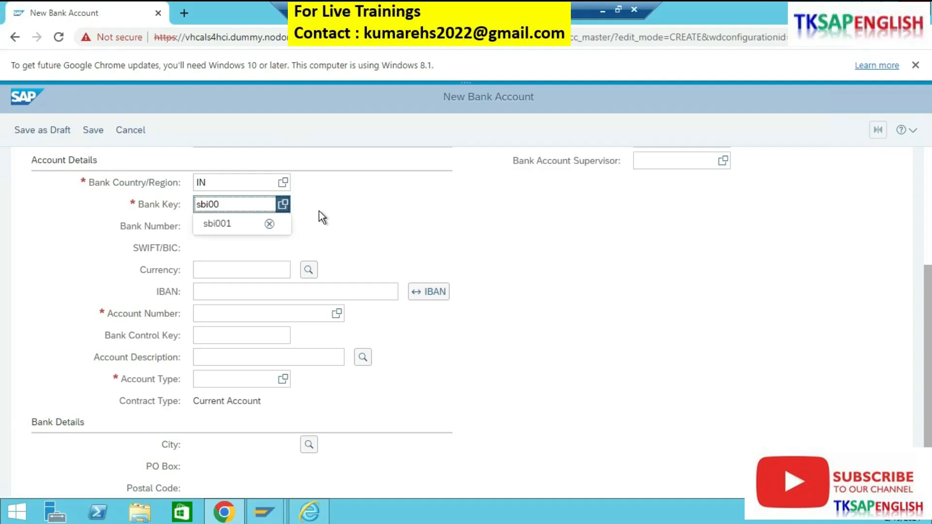
left_click(235, 224)
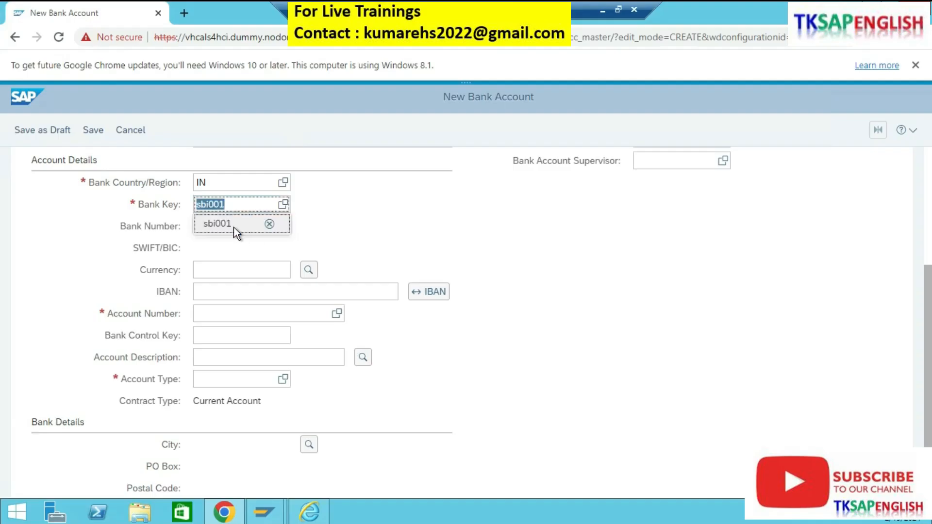
left_click(247, 269)
type("inr")
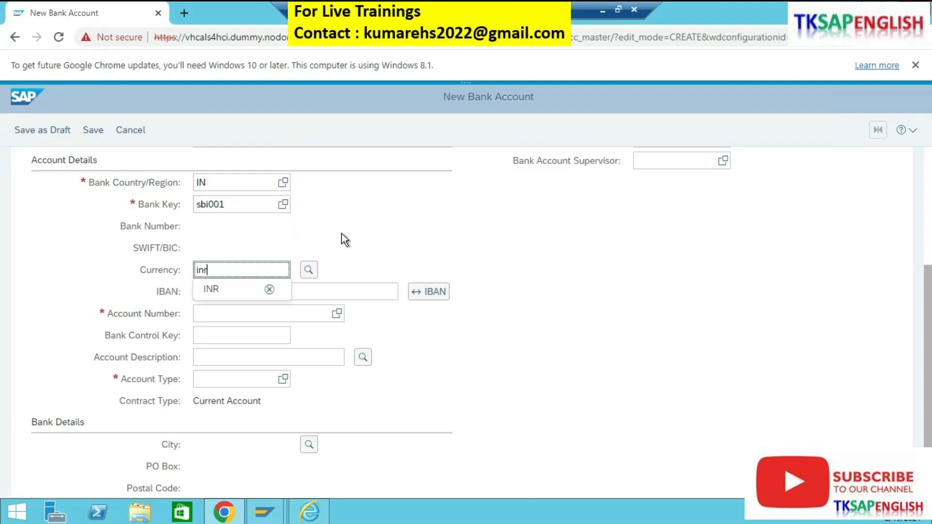
Step: Complete the account details with currency INR, the bank account number and account type 04 Loan Account
left_click(232, 290)
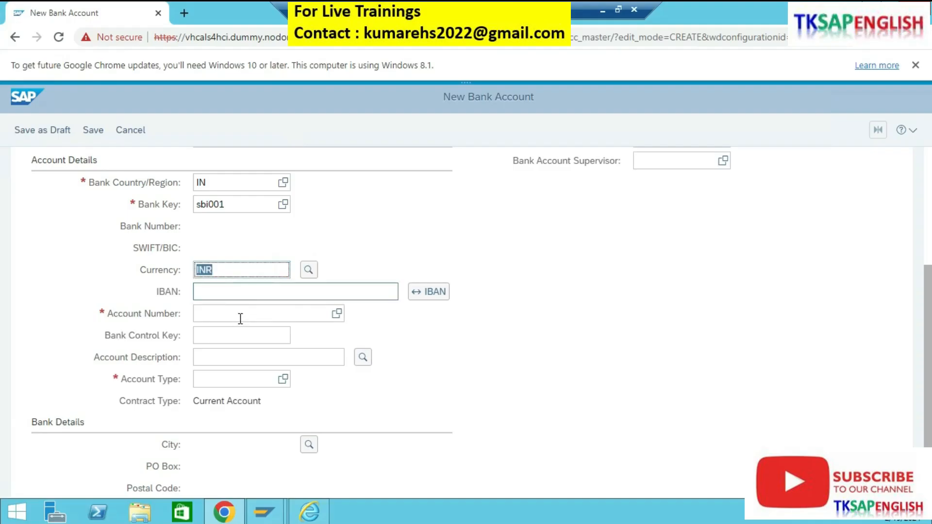
left_click(240, 318)
type("1234567890")
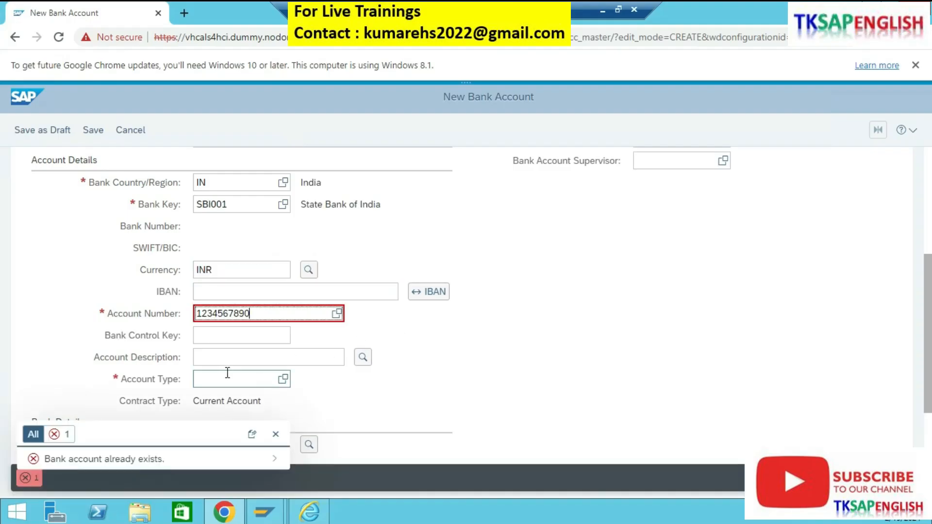
left_click(283, 380)
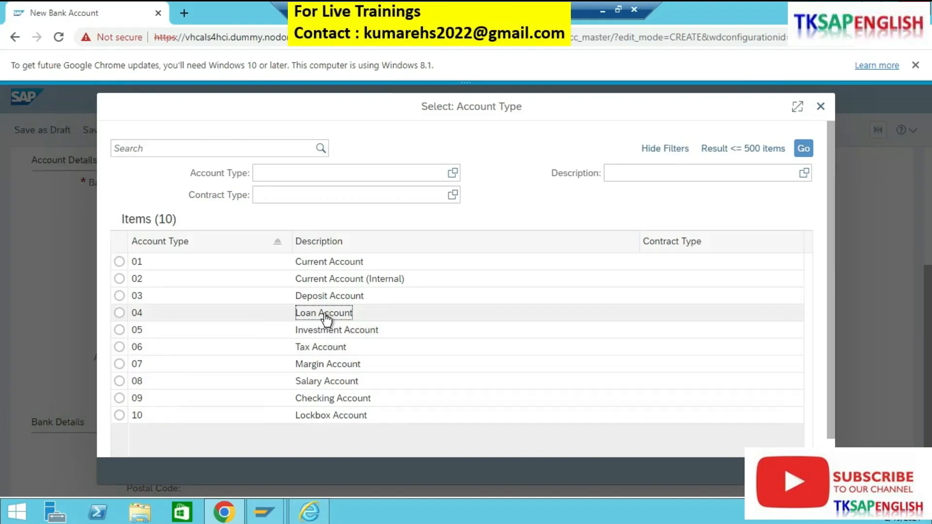
left_click(324, 313)
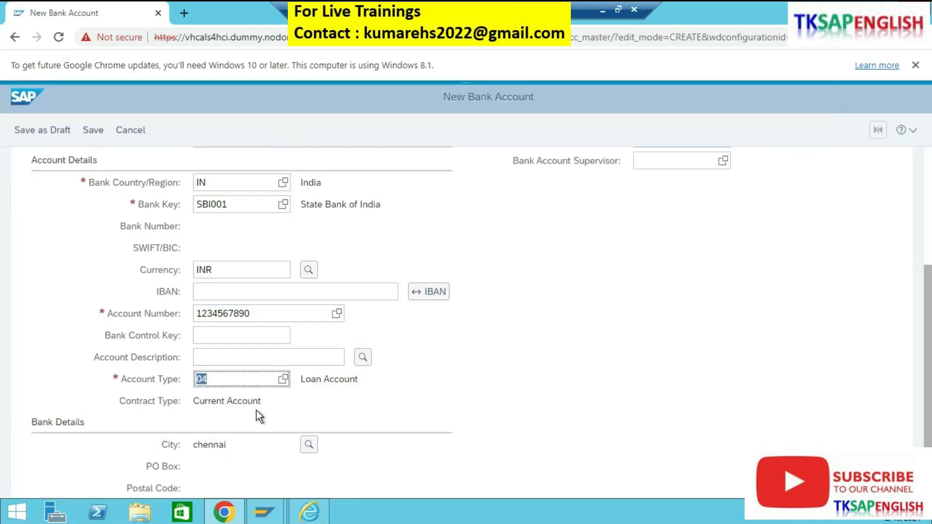
Step: Review the new account's bank details and house bank connectivity, and try to save the account
scroll(259, 416, "down", 2)
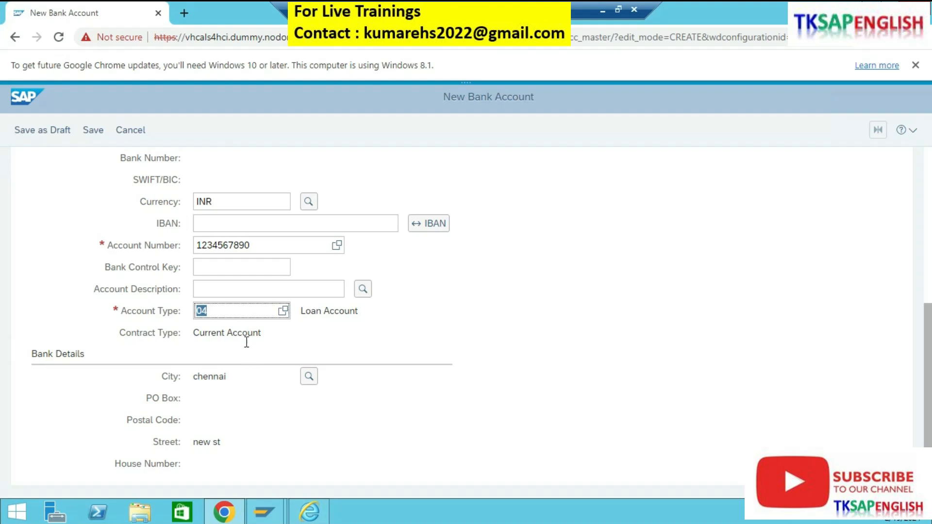
scroll(256, 342, "up", 6)
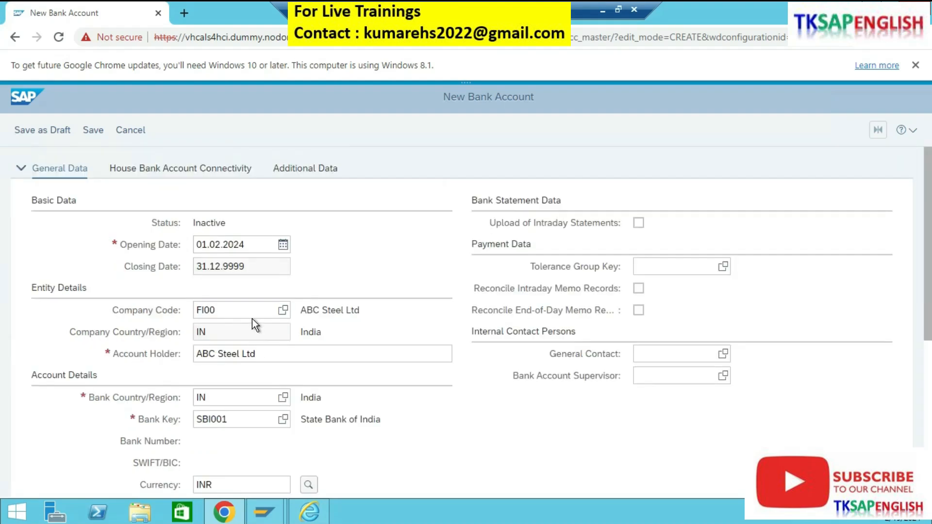
left_click(184, 170)
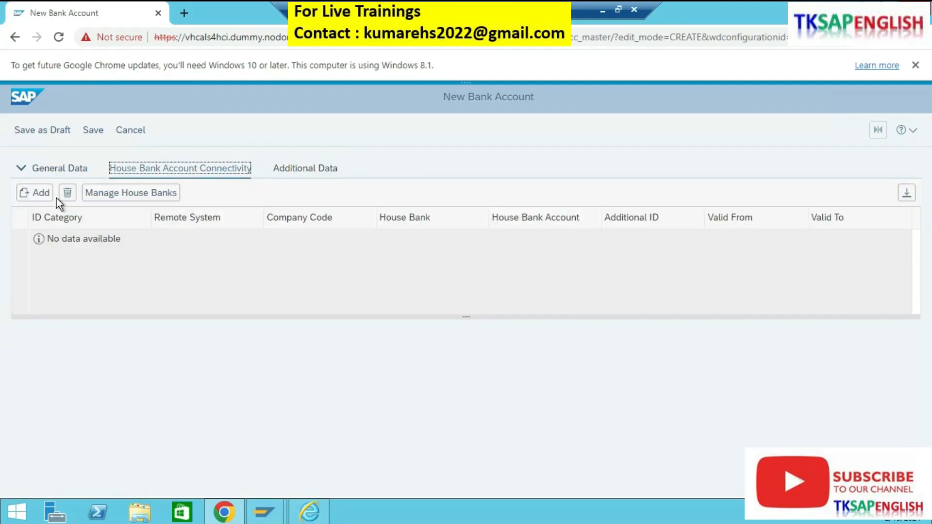
left_click(75, 169)
left_click(94, 131)
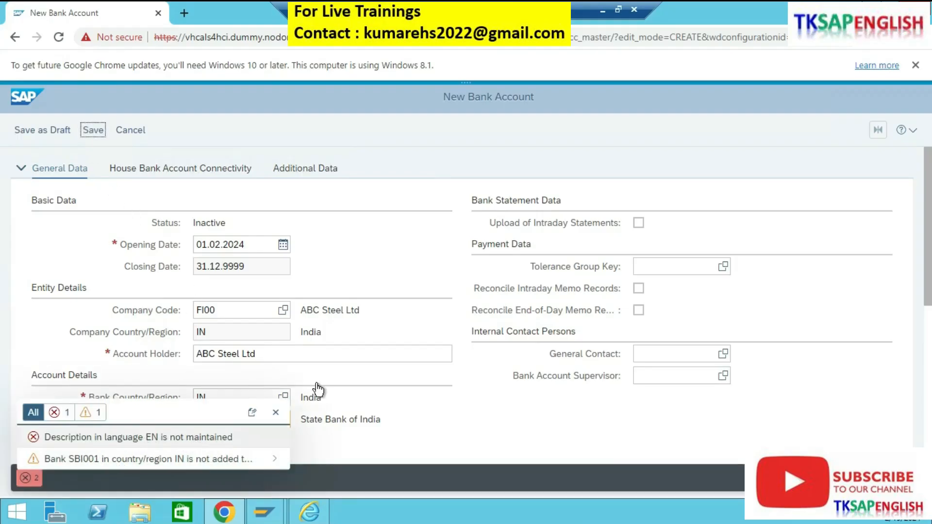
Step: Set the account description to "loan account" and save the new bank account
scroll(340, 379, "down", 4)
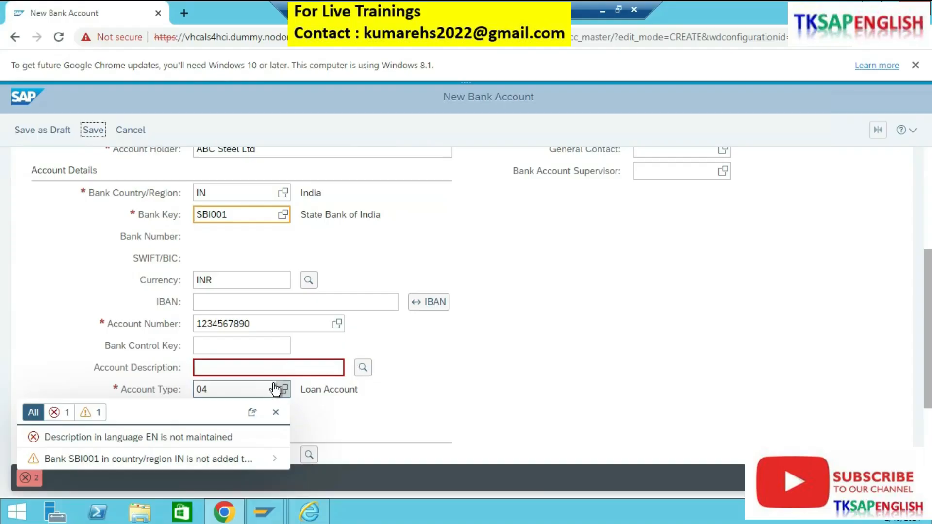
left_click(288, 366)
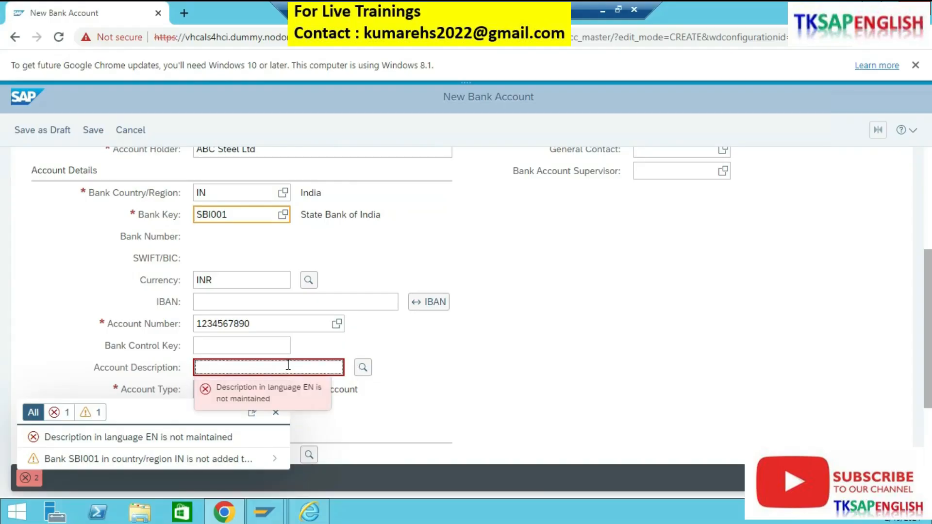
type("loan acc")
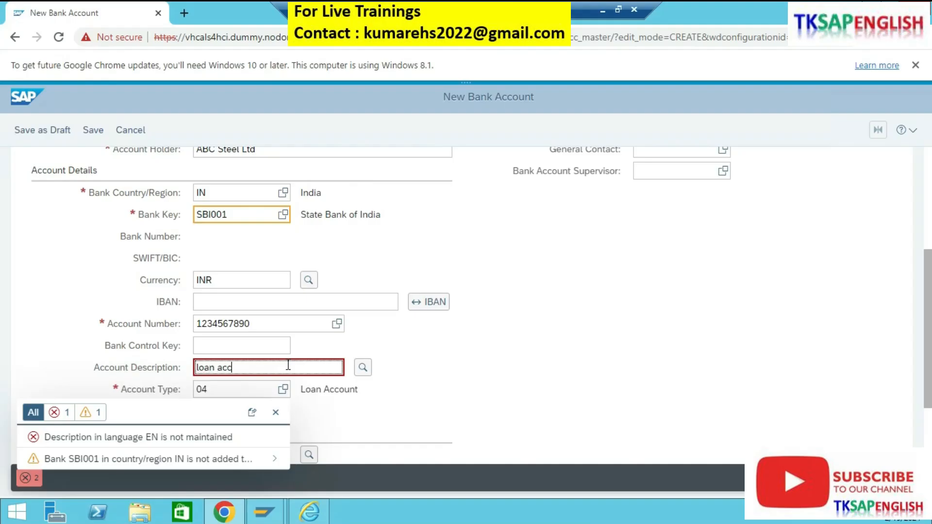
type("ount")
left_click(93, 130)
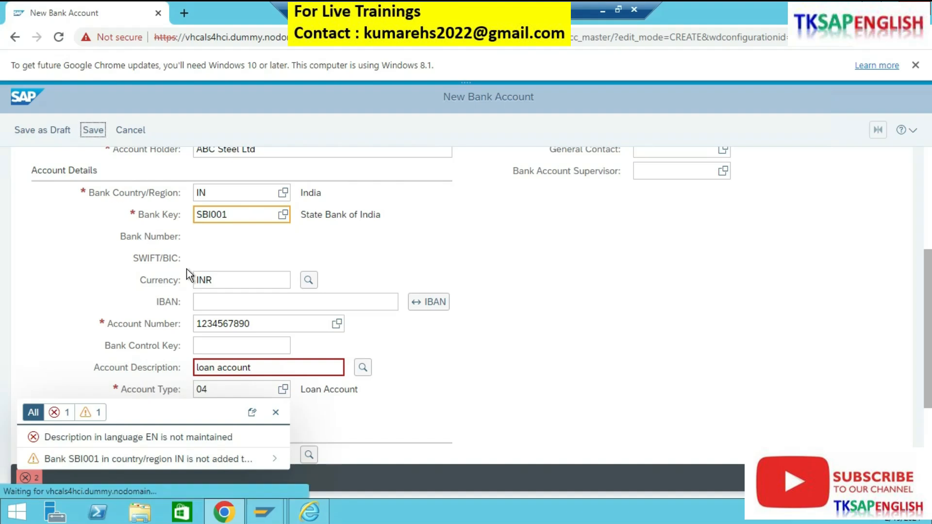
left_click(97, 131)
left_click(25, 131)
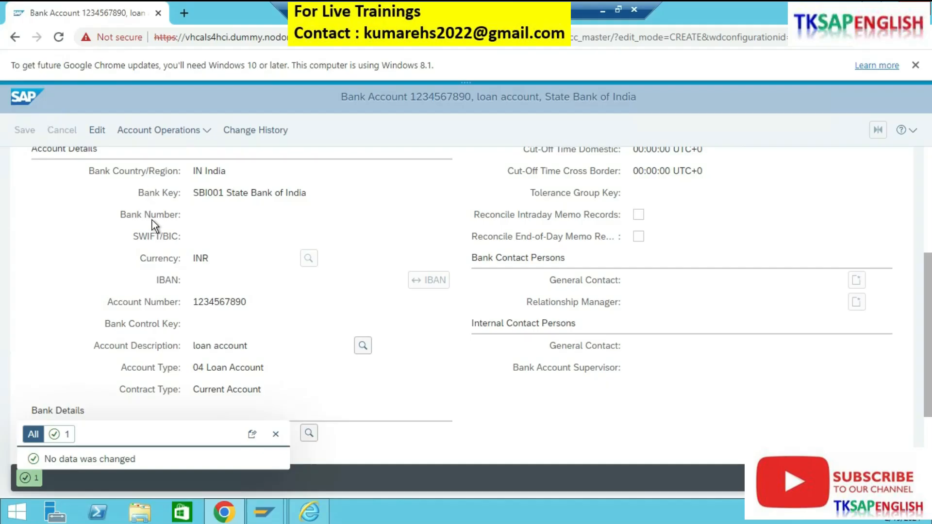
Step: Add a house bank account connectivity entry to the saved loan account in edit mode
scroll(208, 272, "up", 5)
left_click(168, 169)
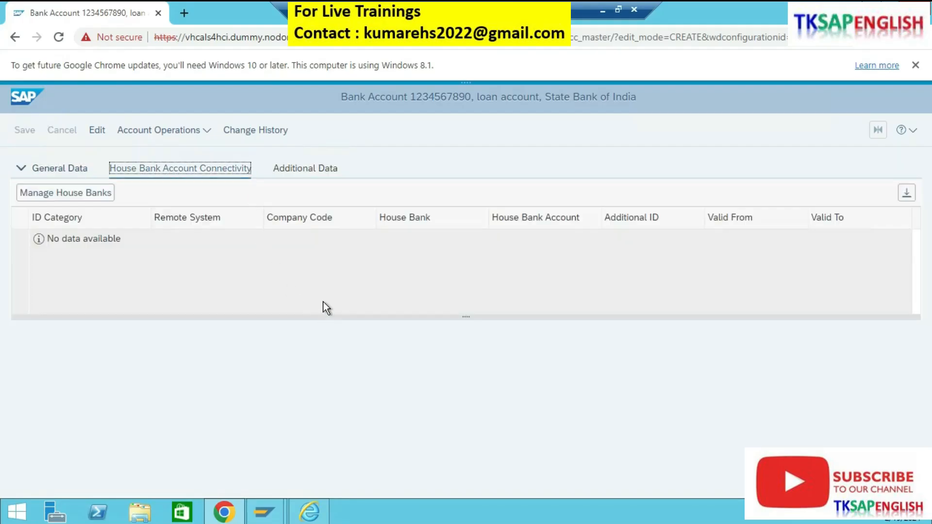
left_click(97, 130)
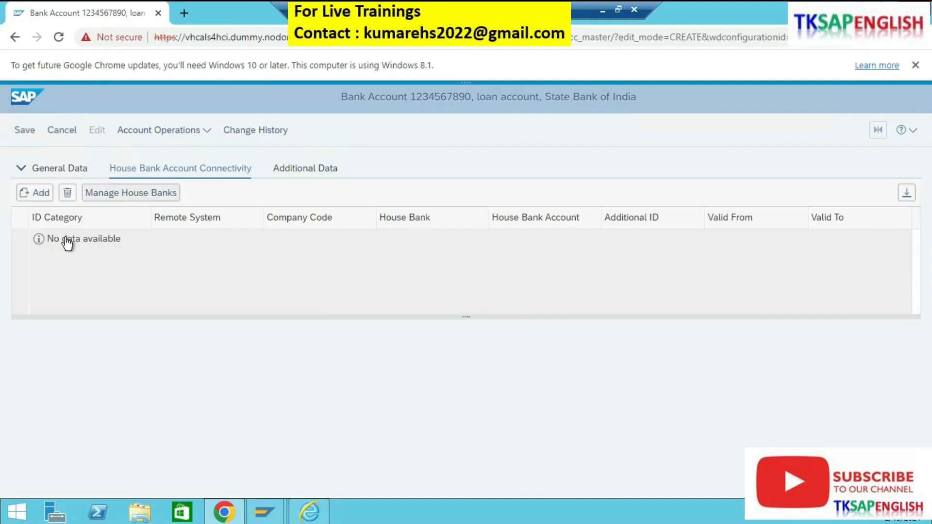
left_click(41, 193)
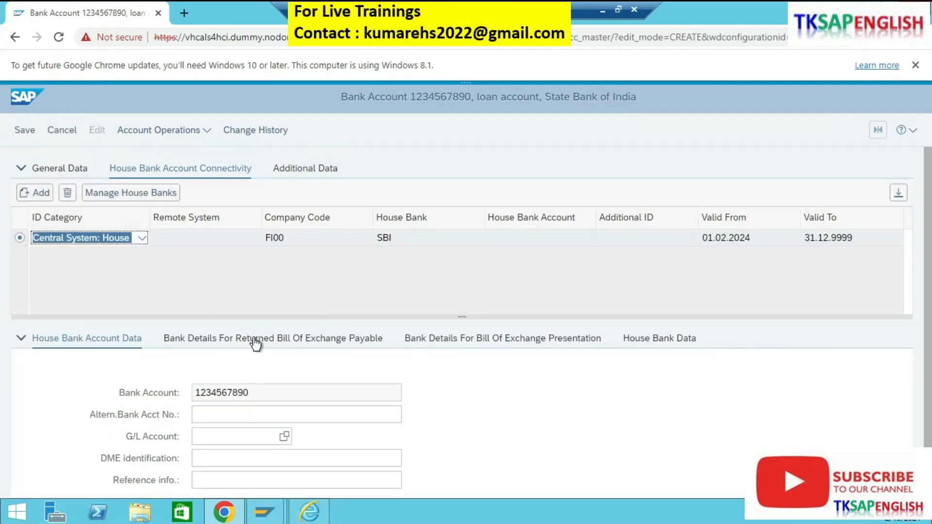
Step: Look up G/L accounts in chart of accounts FICA and assign G/L account 100000 to the connectivity entry
left_click(284, 437)
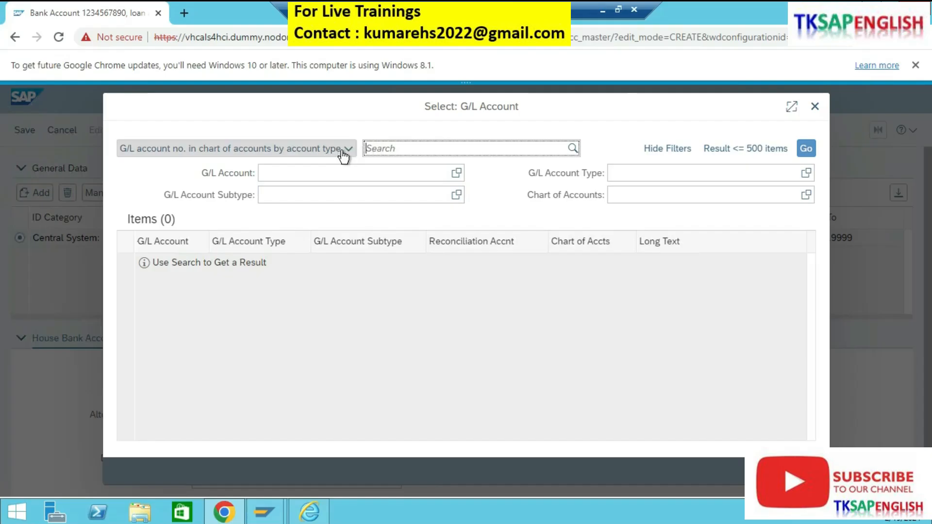
left_click(807, 195)
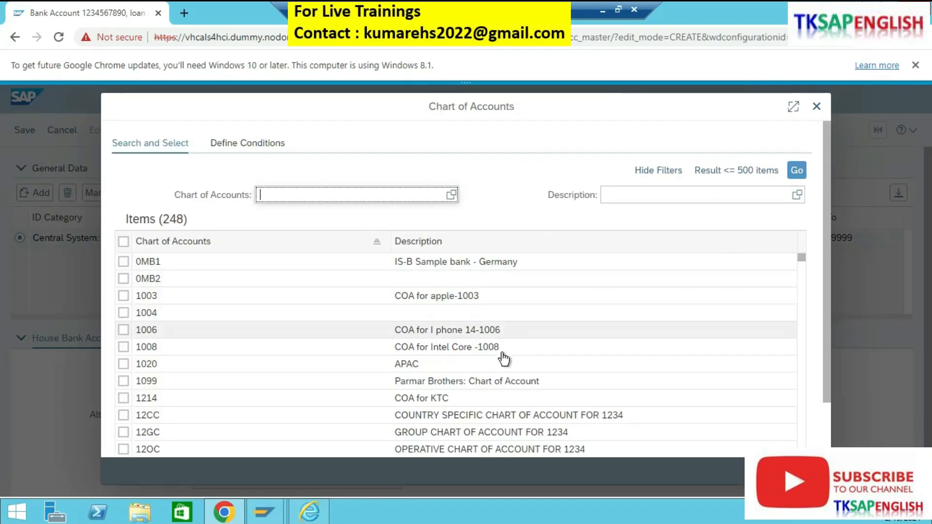
scroll(472, 364, "down", 2)
scroll(471, 367, "down", 10)
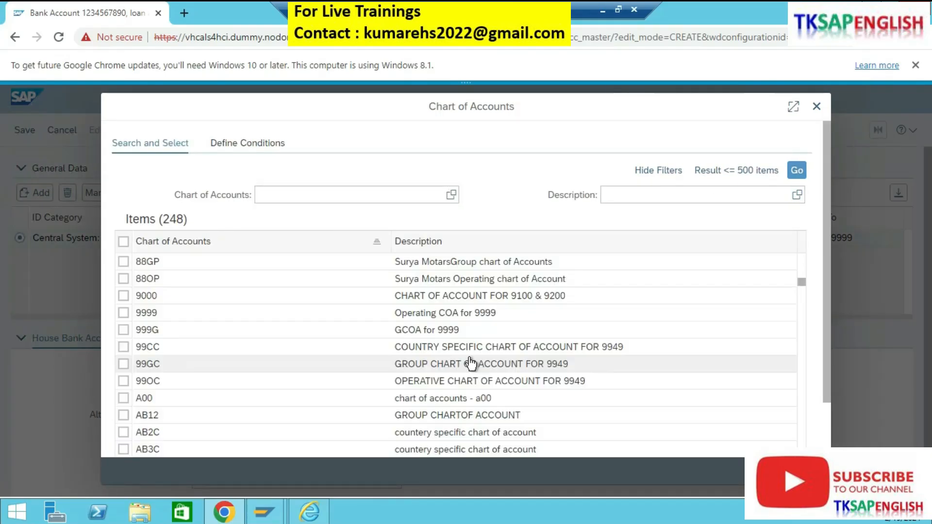
scroll(468, 371, "down", 6)
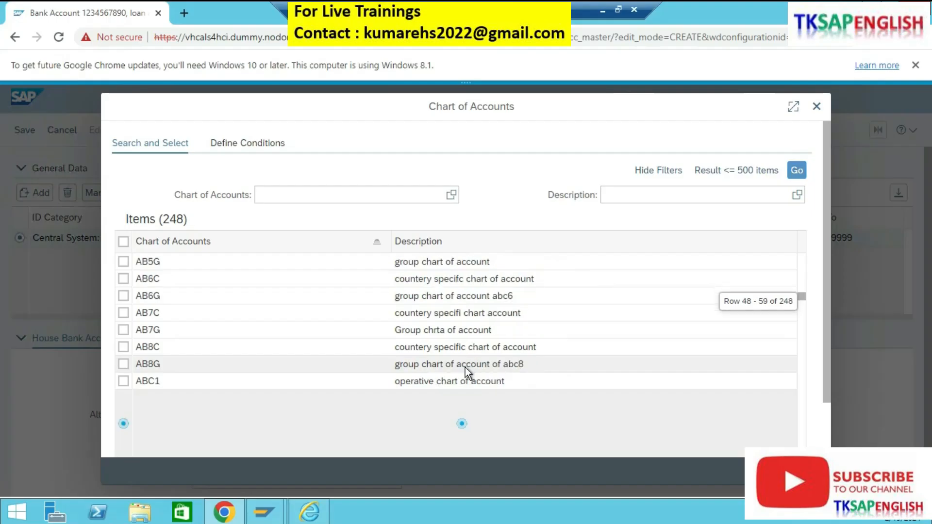
scroll(466, 370, "down", 3)
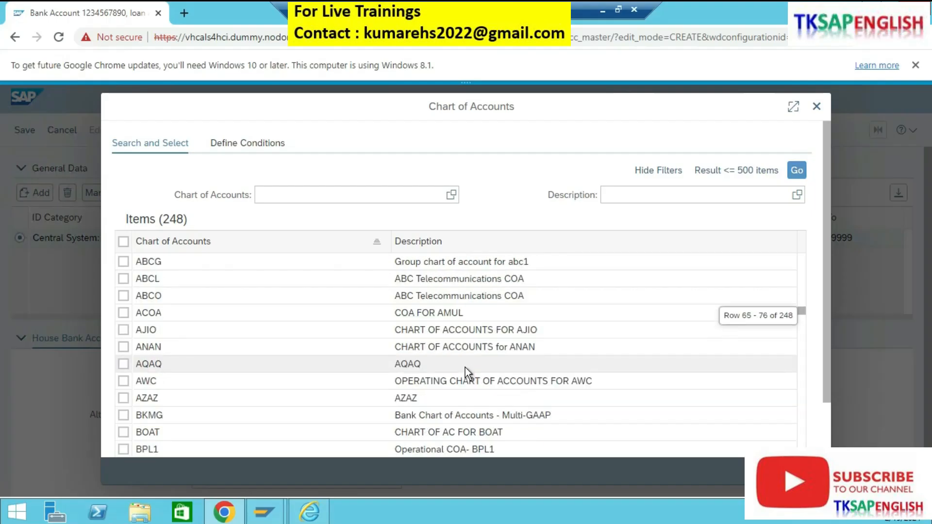
scroll(466, 368, "down", 3)
scroll(509, 417, "down", 10)
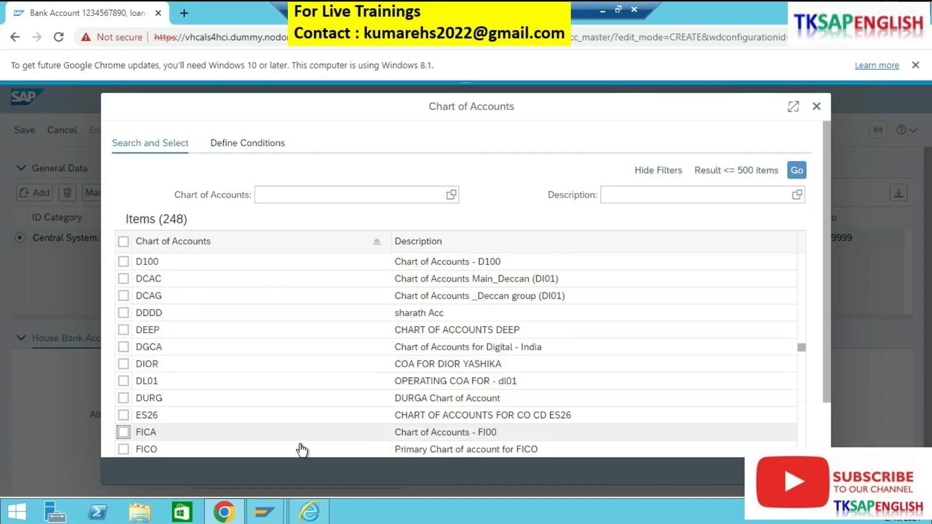
left_click(778, 471)
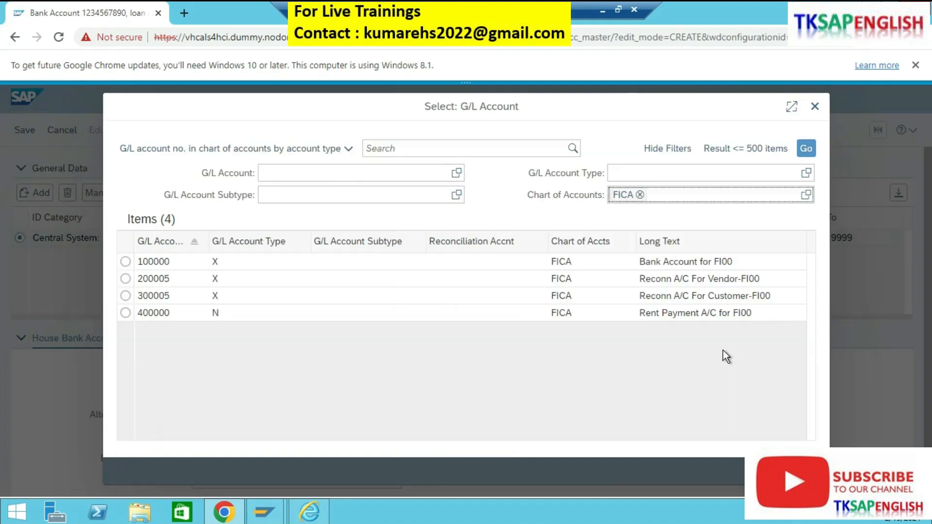
left_click(519, 267)
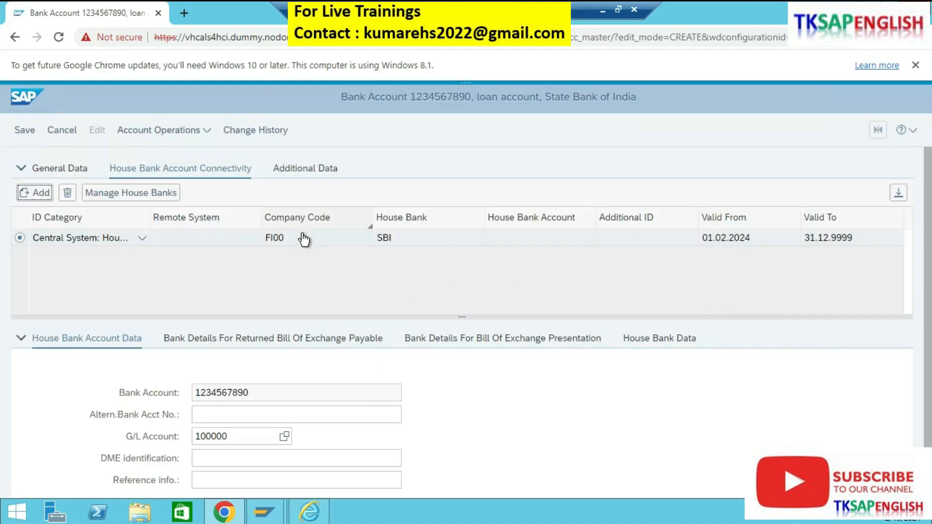
Step: Enter sbi2 as the house bank account for house bank SBI and save the loan account
left_click(518, 242)
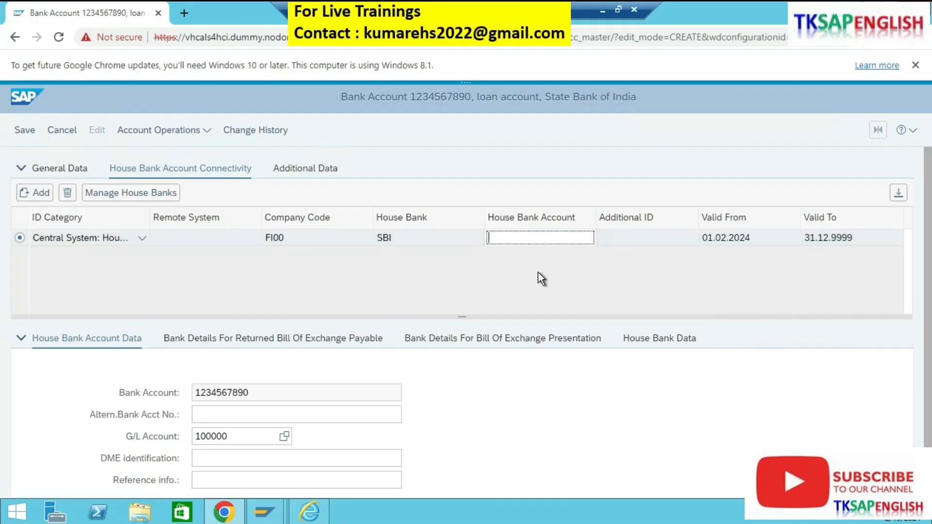
type("sbi2")
left_click(32, 133)
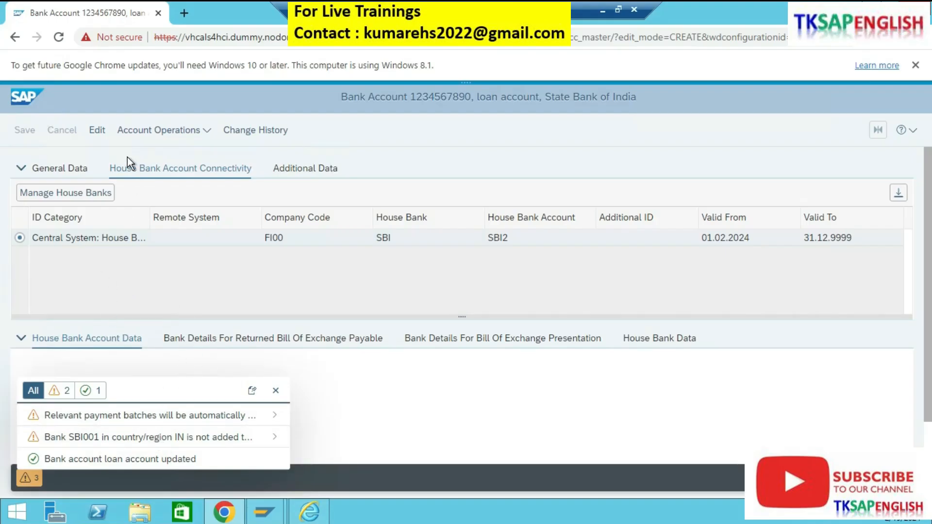
left_click(97, 131)
left_click(24, 130)
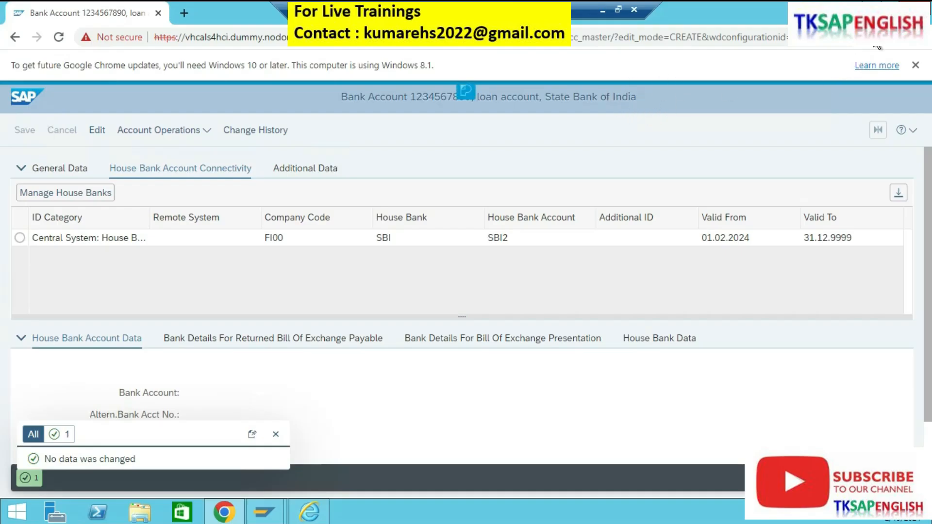
Step: Switch to the SAP GUI window and start transaction /NFI12
left_click(872, 6)
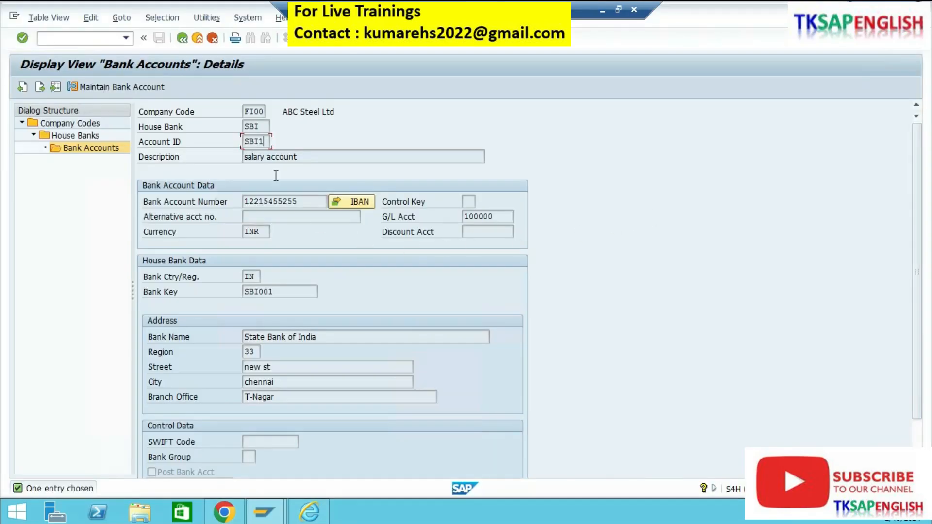
left_click(127, 37)
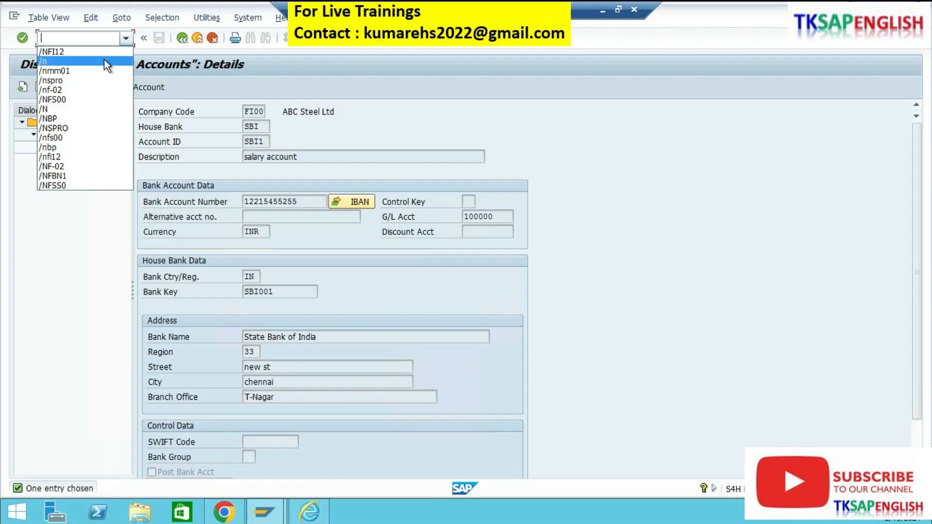
left_click(105, 50)
left_click(99, 42)
key("Return")
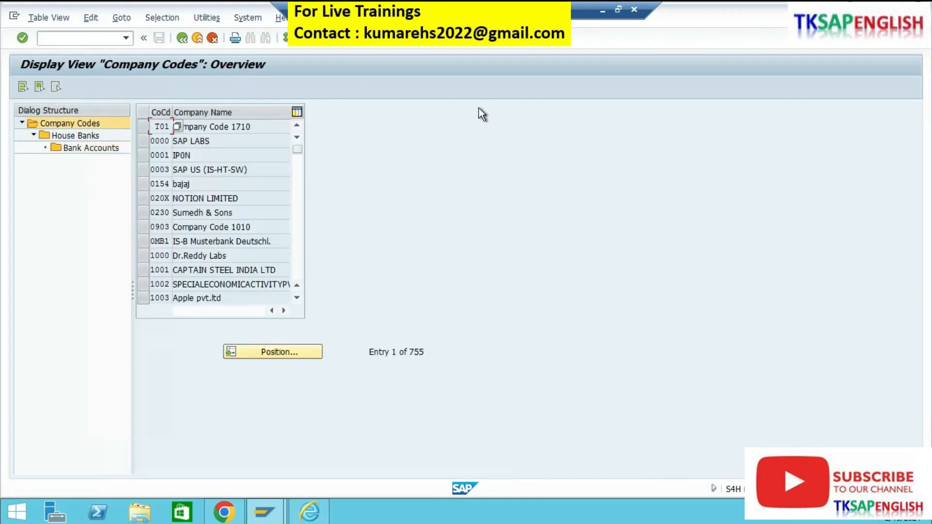
Step: Find company code FI00, select it and open its house banks
left_click(300, 353)
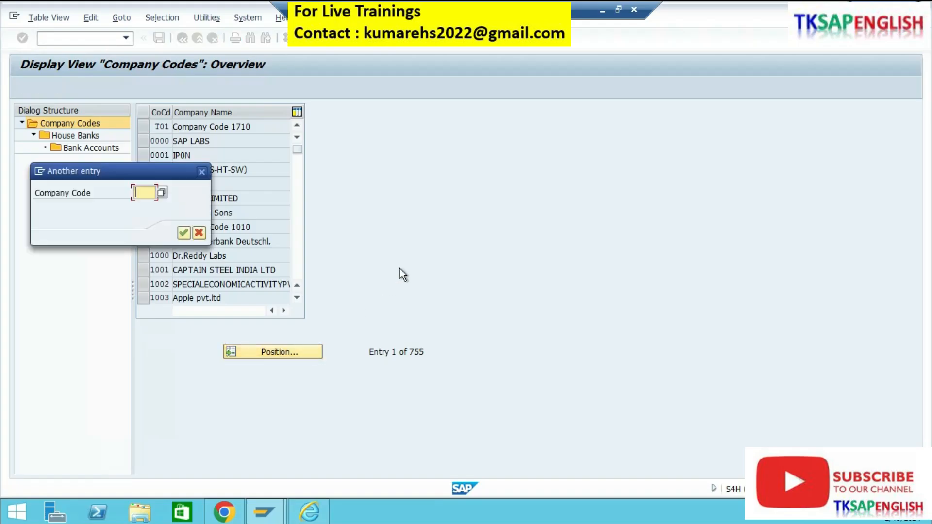
type("f100")
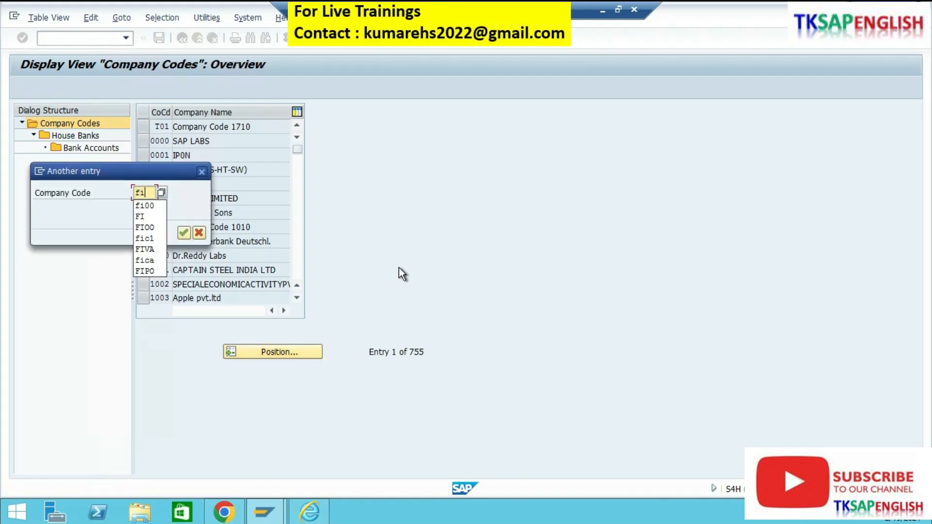
key("Return")
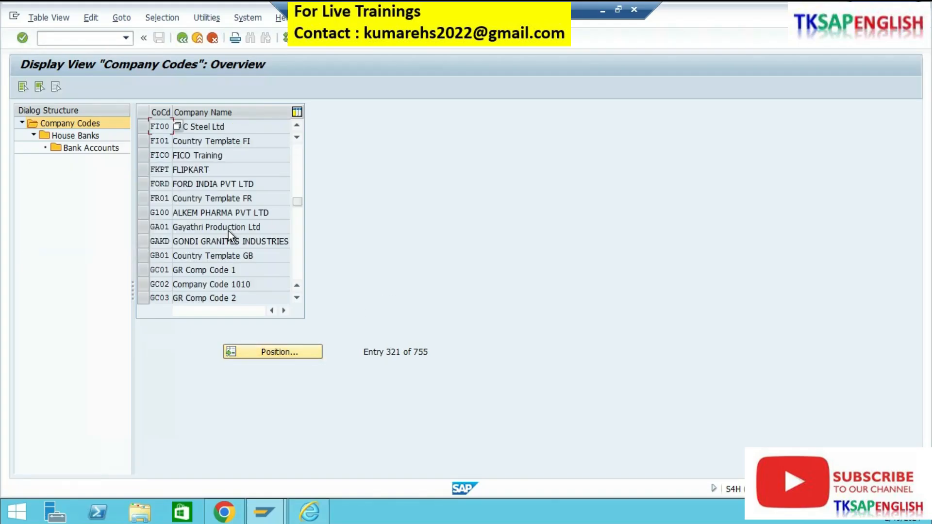
left_click(146, 128)
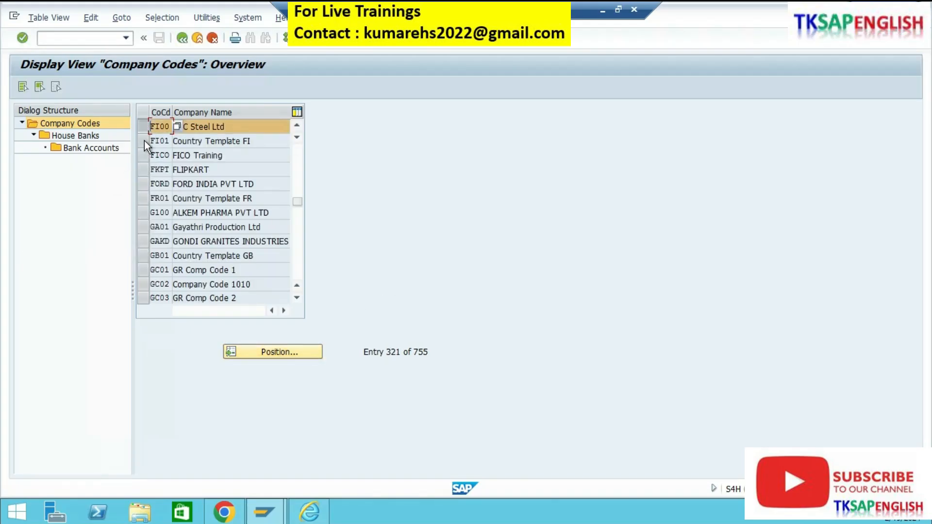
double_click(89, 139)
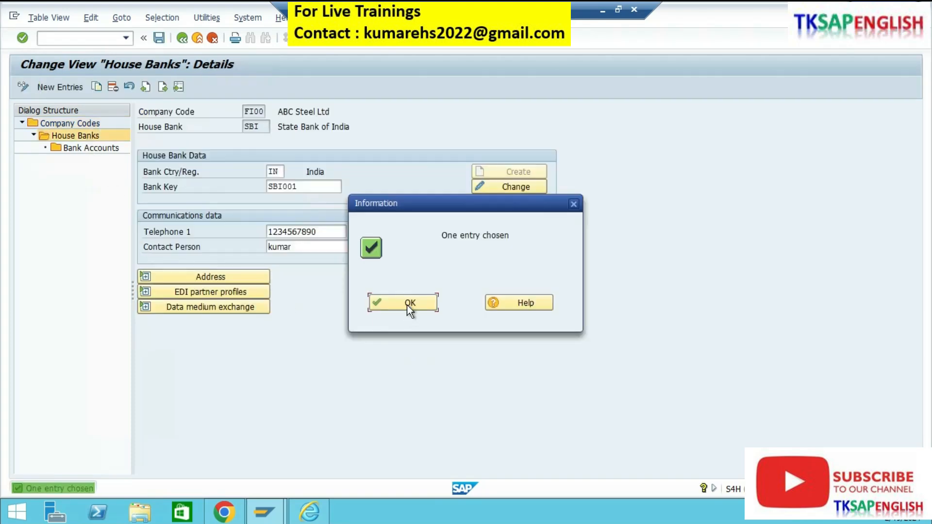
left_click(407, 305)
Step: Open the bank accounts overview for company code FI00 and check the house bank, account ID and text of both accounts
double_click(98, 150)
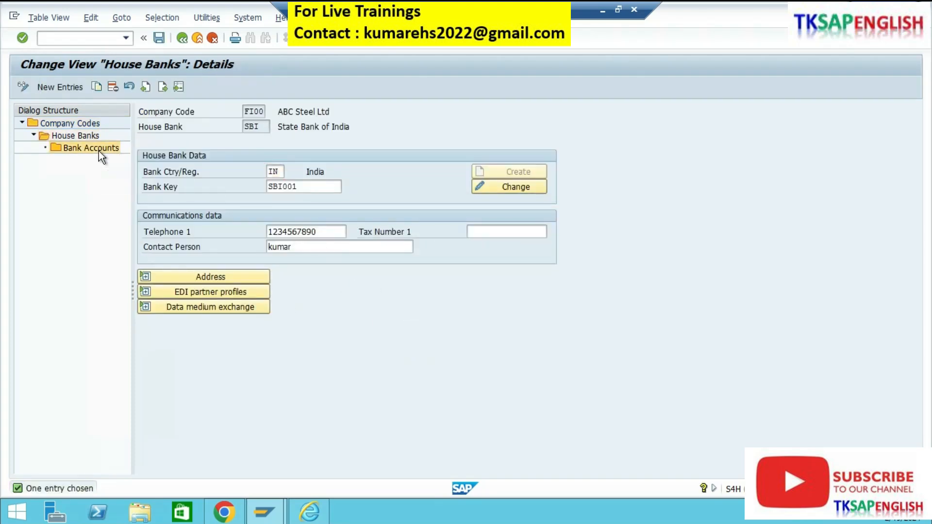
left_click(327, 383)
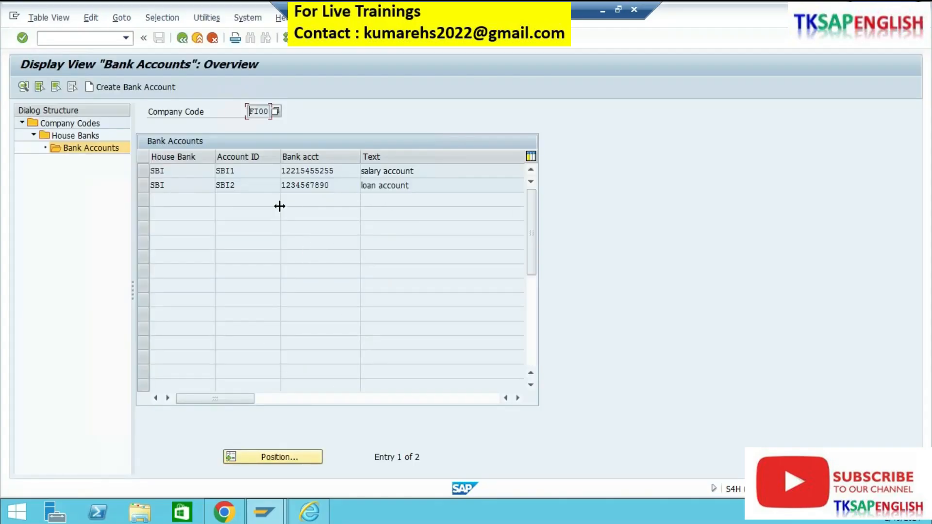
left_click(196, 171)
left_click(243, 173)
left_click(432, 173)
left_click(262, 188)
left_click(422, 189)
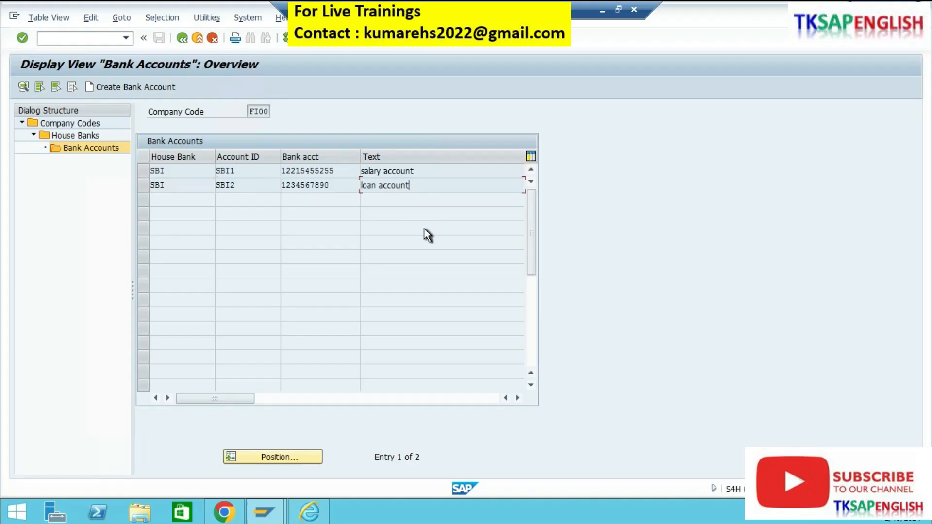